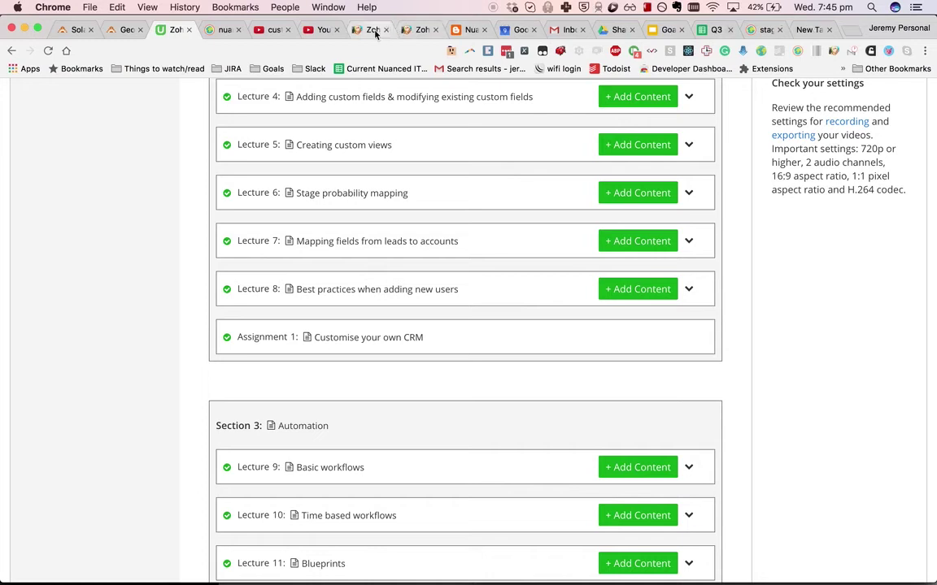
# Step: Open the 'test' lead from the Leads list and start converting it
pyautogui.click(366, 30)
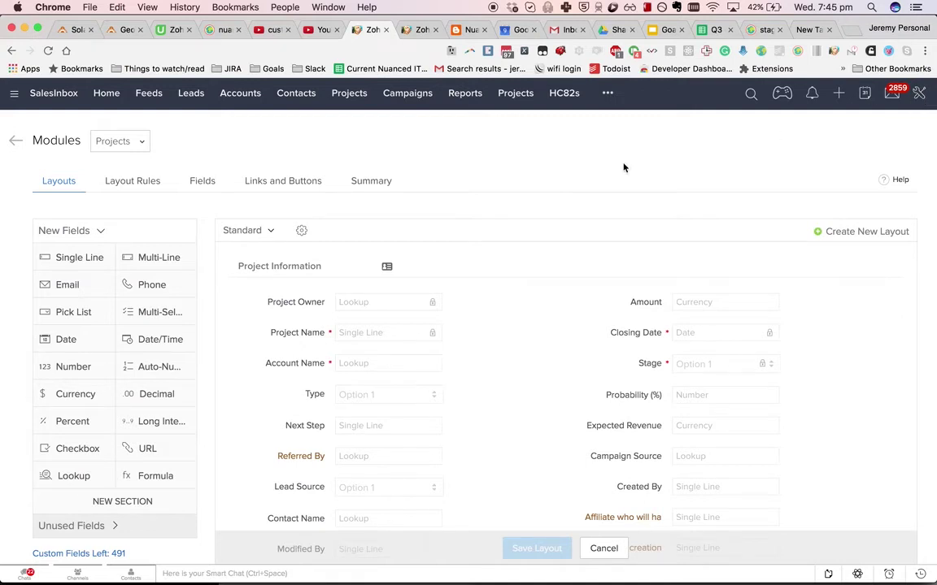
pyautogui.click(192, 94)
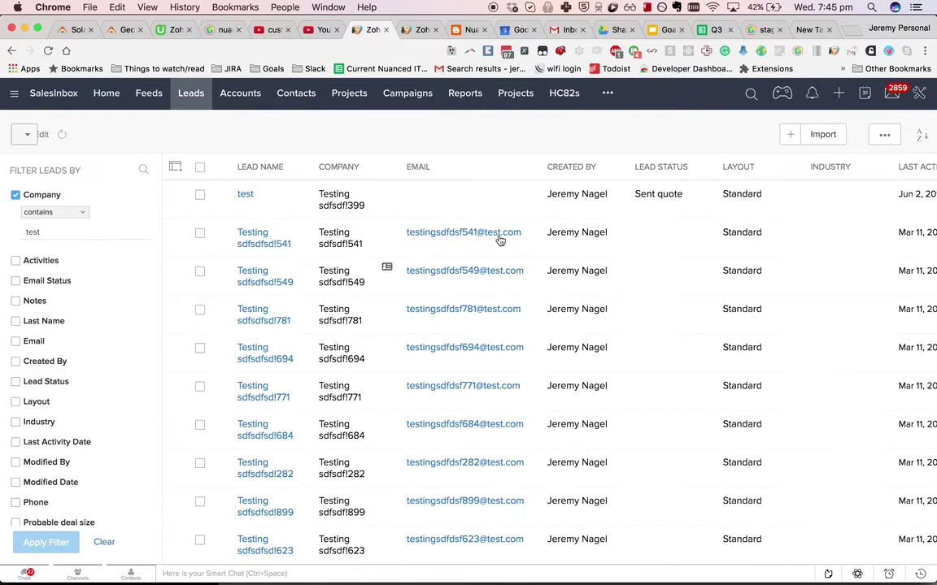
pyautogui.click(245, 195)
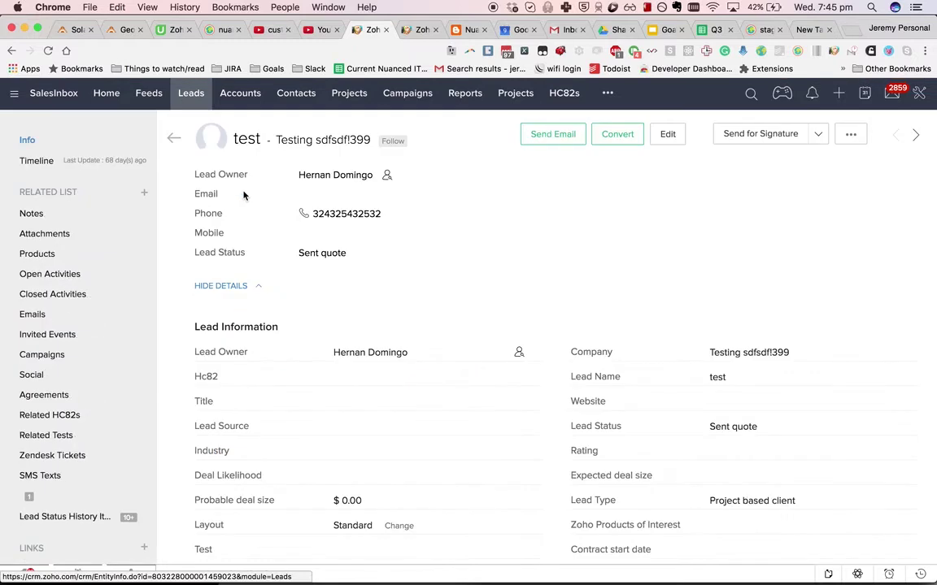
pyautogui.click(616, 134)
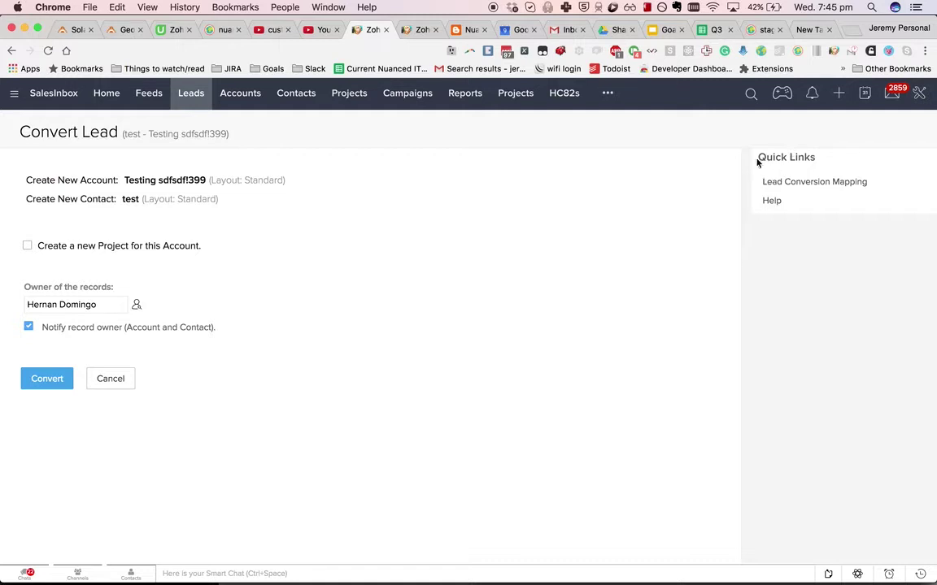
# Step: Go to Setup > Modules and open Lead Conversion Mapping for the Leads module
pyautogui.moveTo(759, 161); pyautogui.dragTo(811, 160)
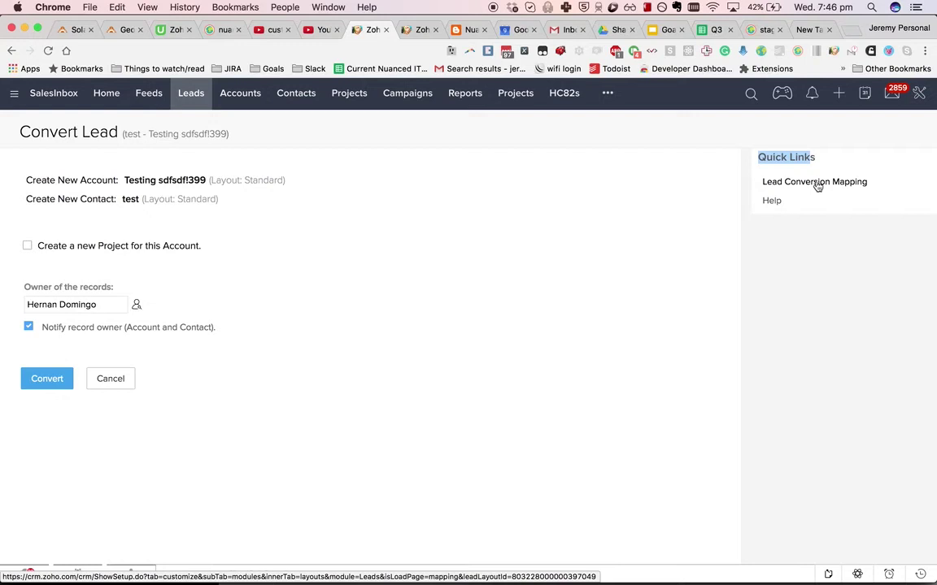
pyautogui.click(919, 92)
pyautogui.click(876, 124)
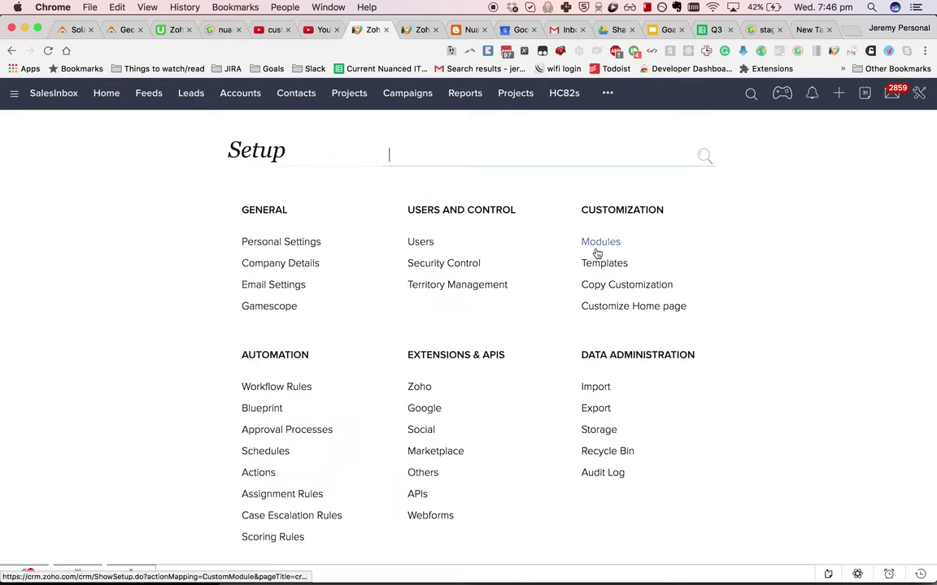
pyautogui.click(600, 246)
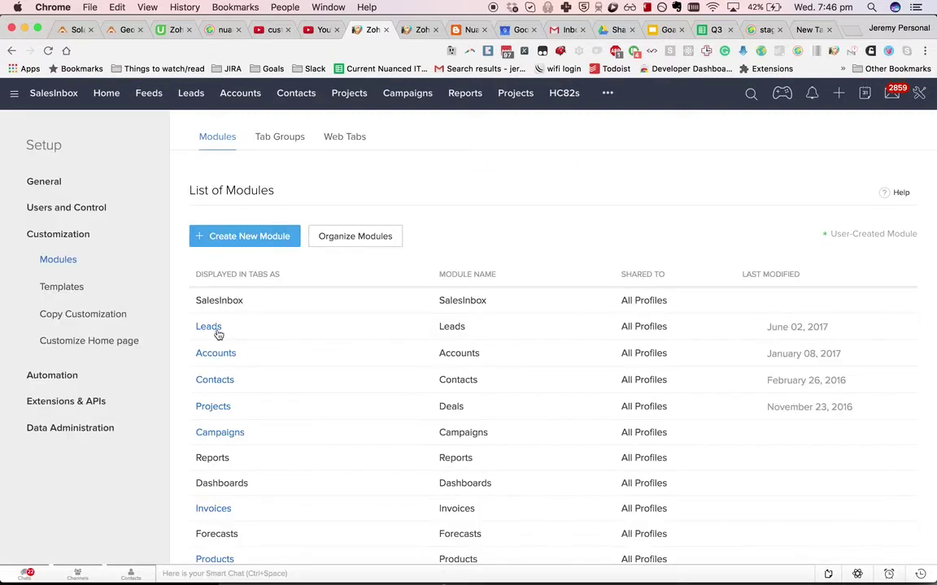
pyautogui.click(238, 327)
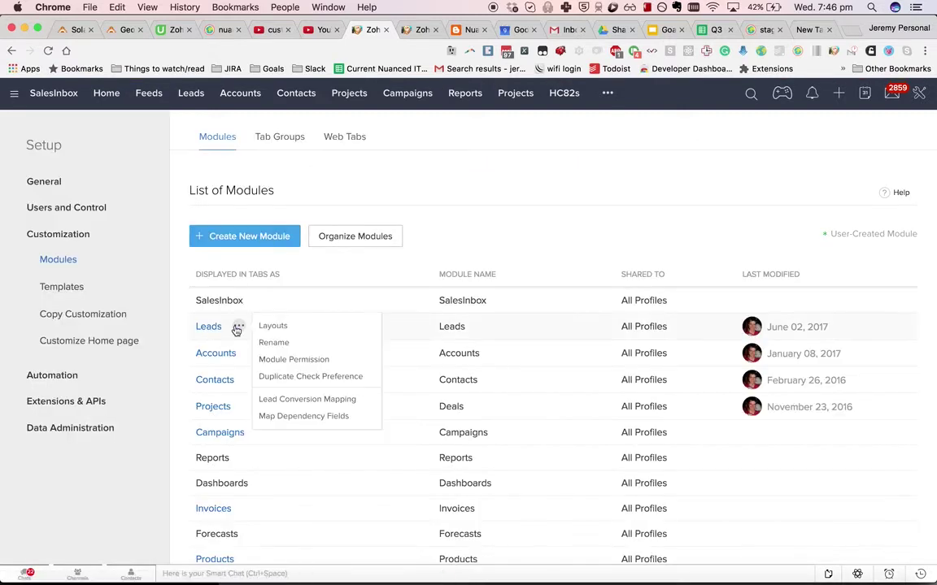
pyautogui.click(321, 399)
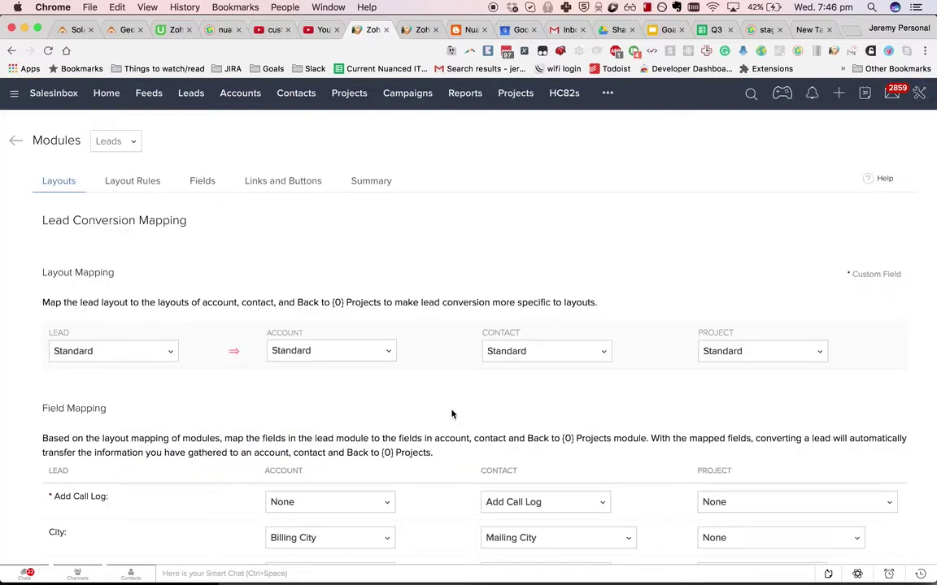
pyautogui.scroll(-5, 376, 457)
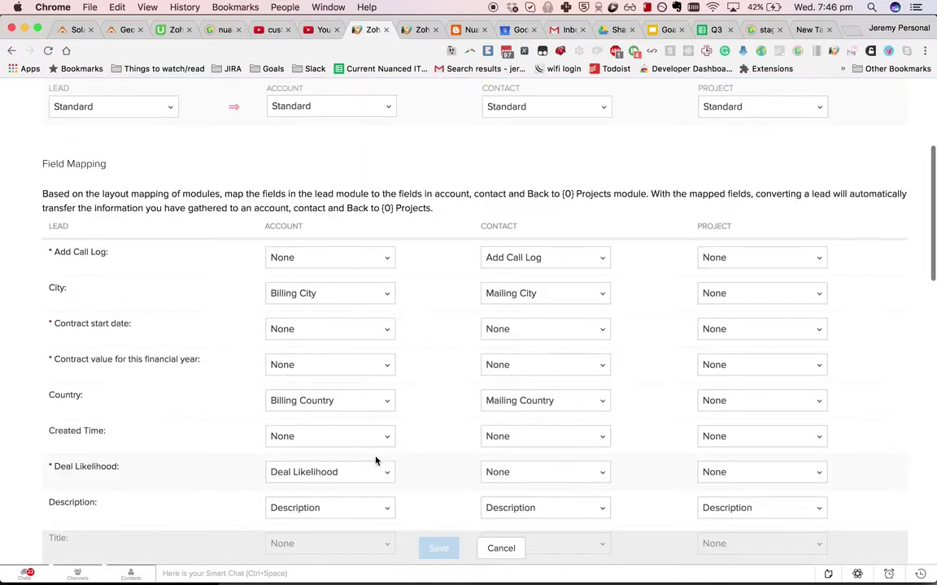
pyautogui.scroll(-3, 438, 188)
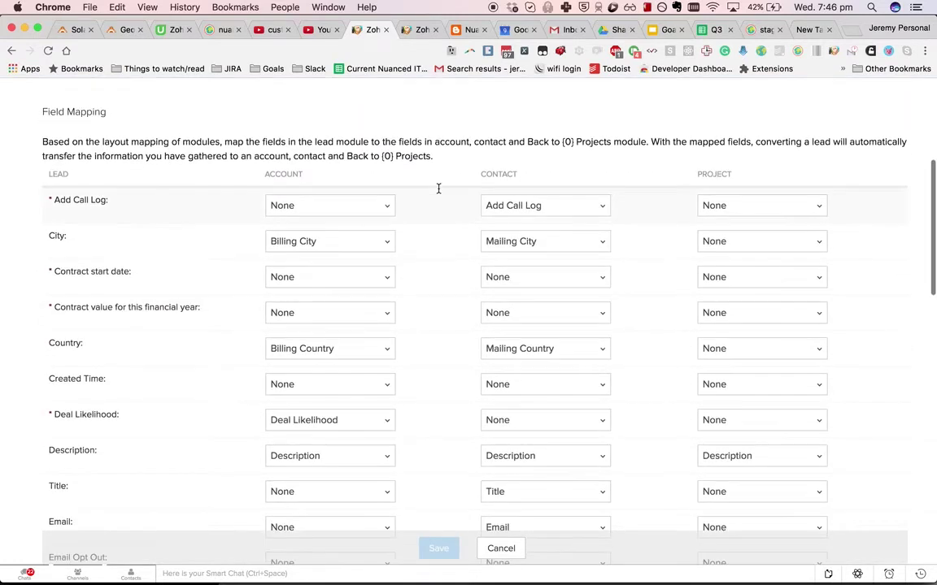
pyautogui.scroll(1, 437, 187)
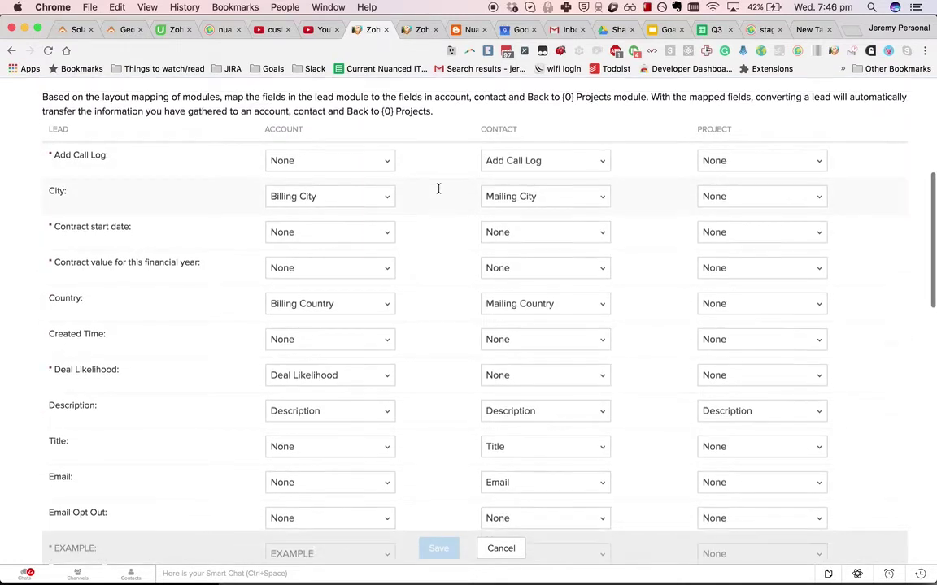
pyautogui.moveTo(112, 160); pyautogui.dragTo(49, 143)
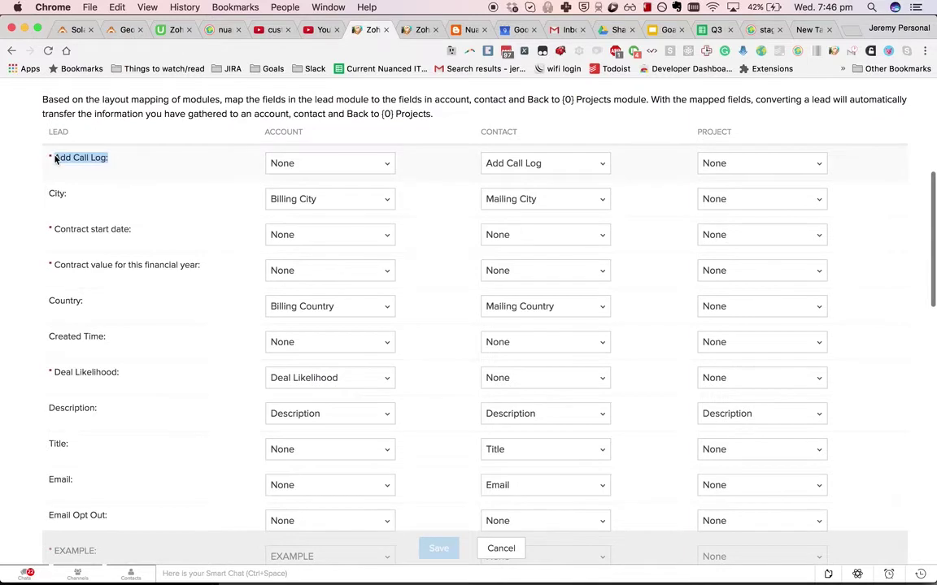
pyautogui.scroll(-2, 157, 261)
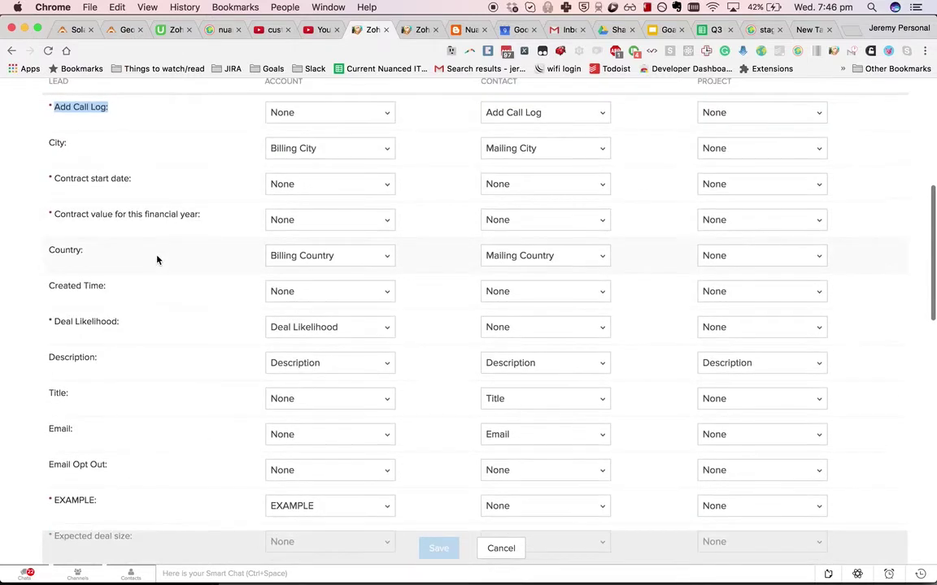
pyautogui.scroll(1, 157, 259)
pyautogui.click(279, 135)
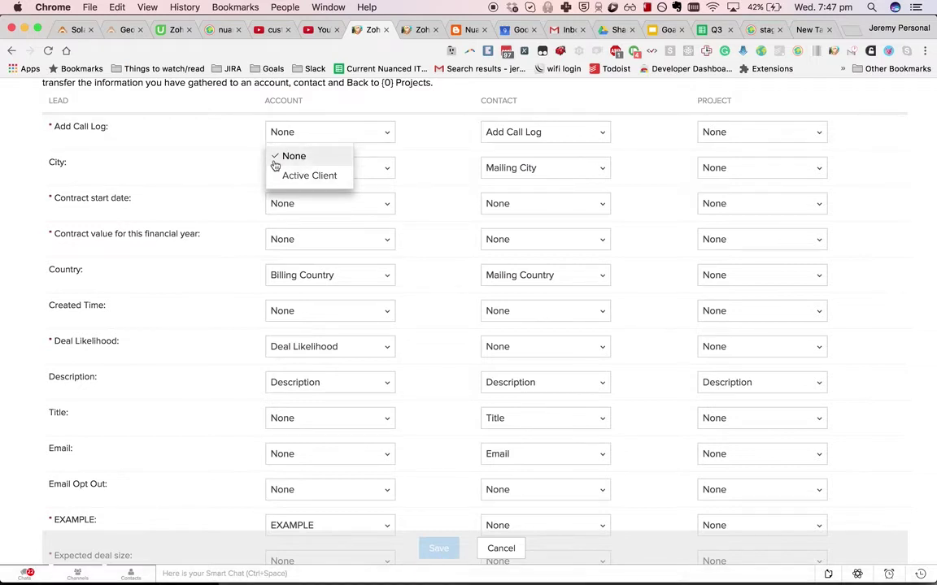
pyautogui.click(294, 103)
pyautogui.scroll(-15, 294, 102)
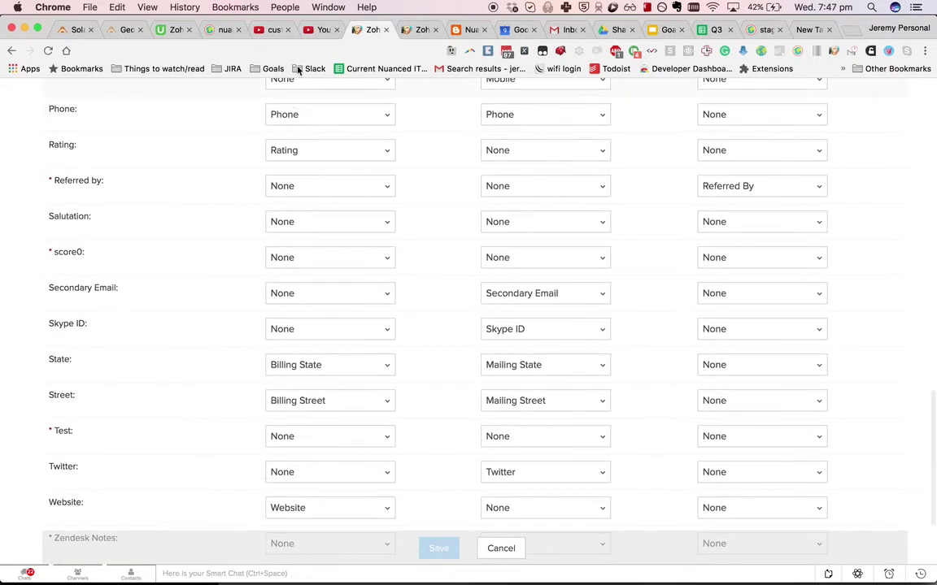
pyautogui.scroll(-8, 303, 252)
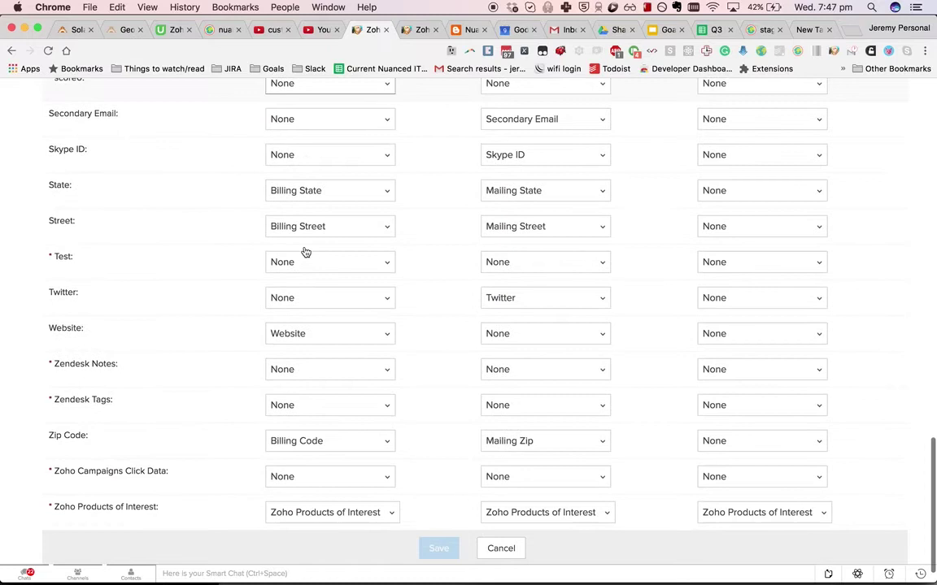
pyautogui.scroll(5, 305, 252)
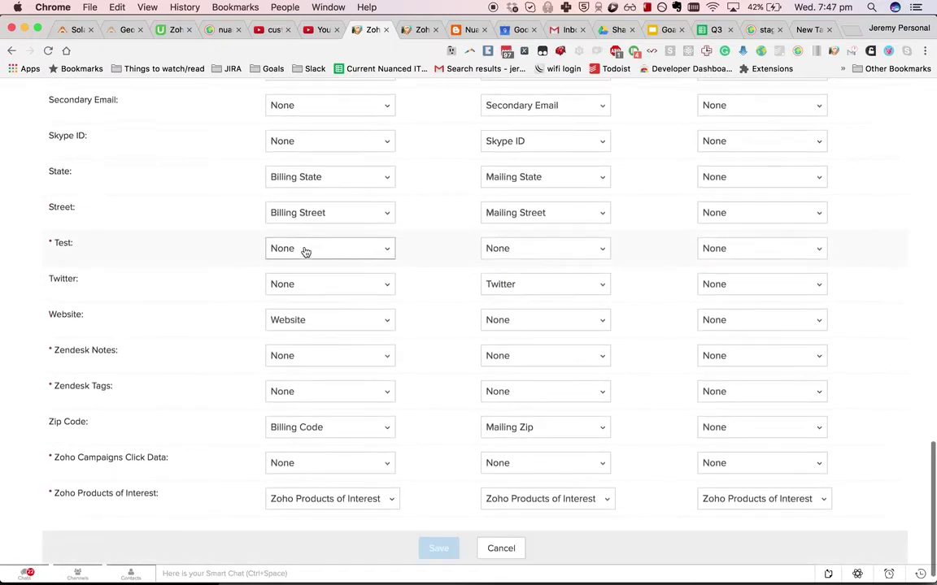
pyautogui.scroll(12, 305, 252)
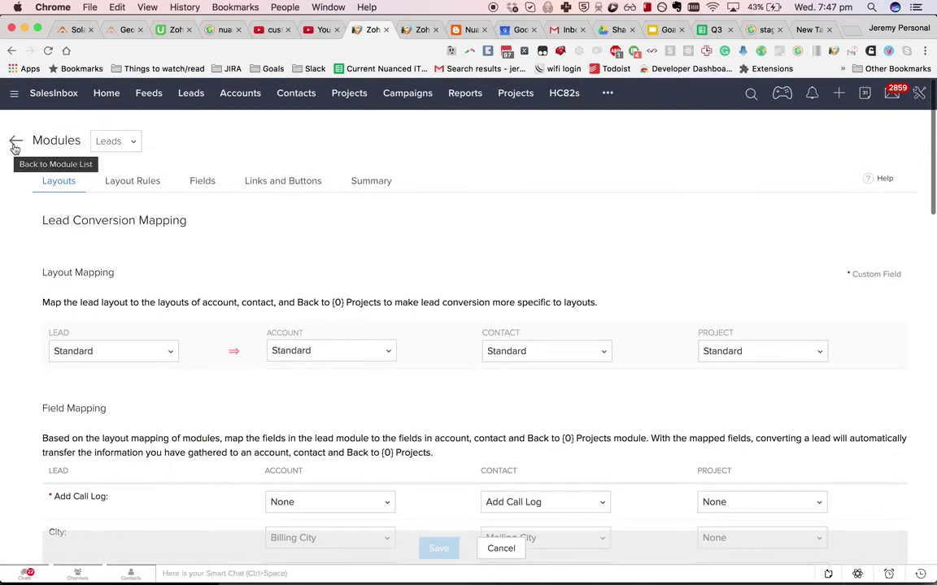
pyautogui.click(68, 181)
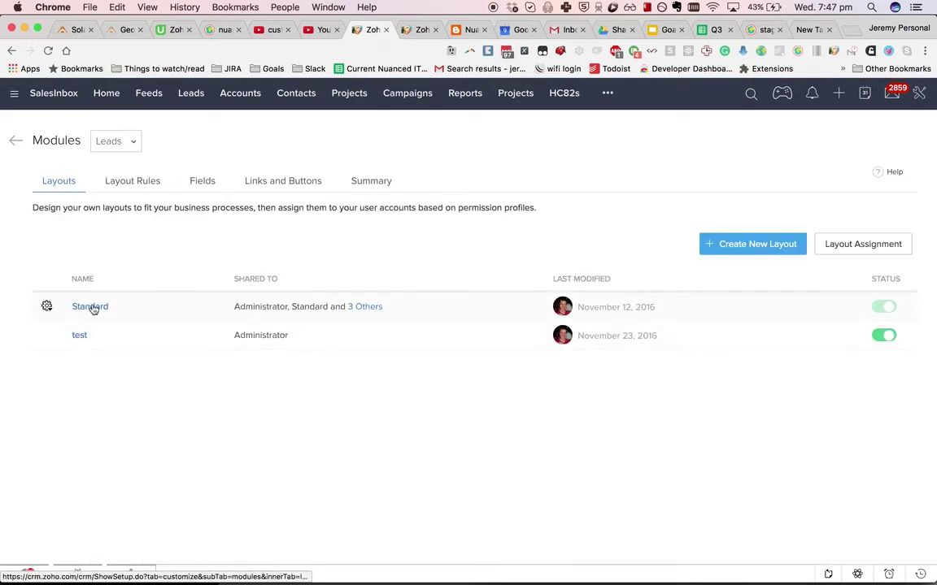
# Step: Open the Standard Leads layout and add a Percent field below Deal Likelihood
pyautogui.click(92, 308)
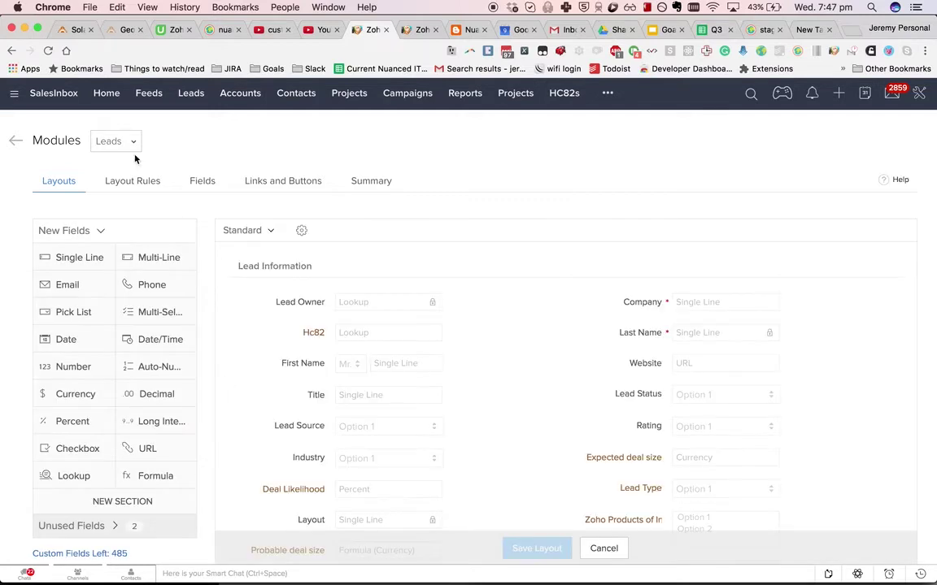
pyautogui.scroll(-5, 147, 261)
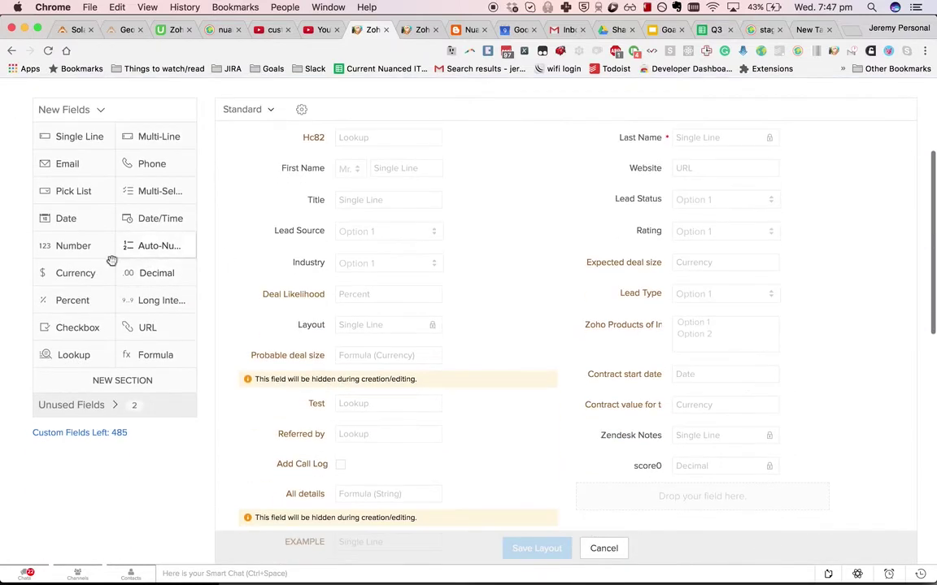
pyautogui.moveTo(109, 300); pyautogui.dragTo(416, 325)
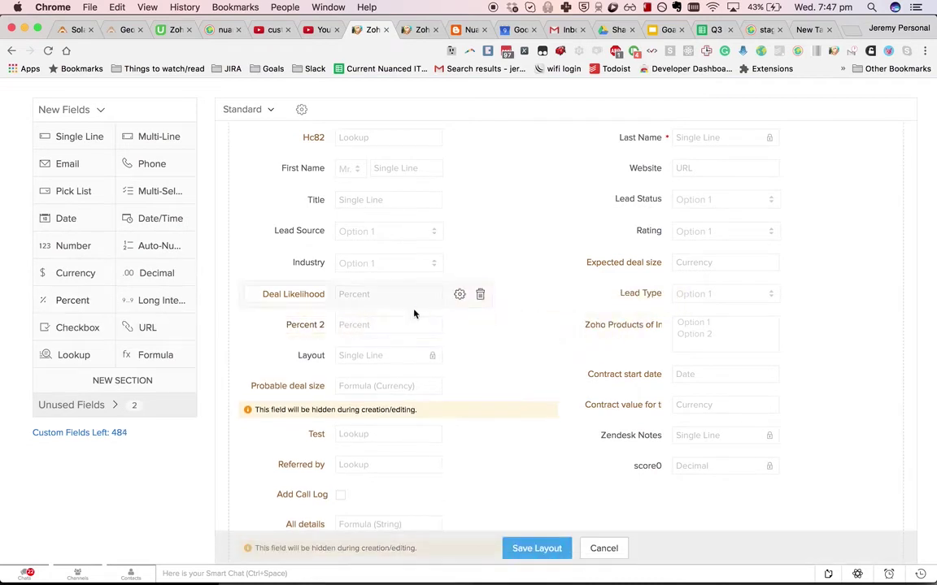
# Step: Label the new field 'Blah blah blah' and open its Percent properties
pyautogui.doubleClick(303, 325)
pyautogui.write('z')
pyautogui.hotkey('ctrl', 'a')
pyautogui.write('Blah blah')
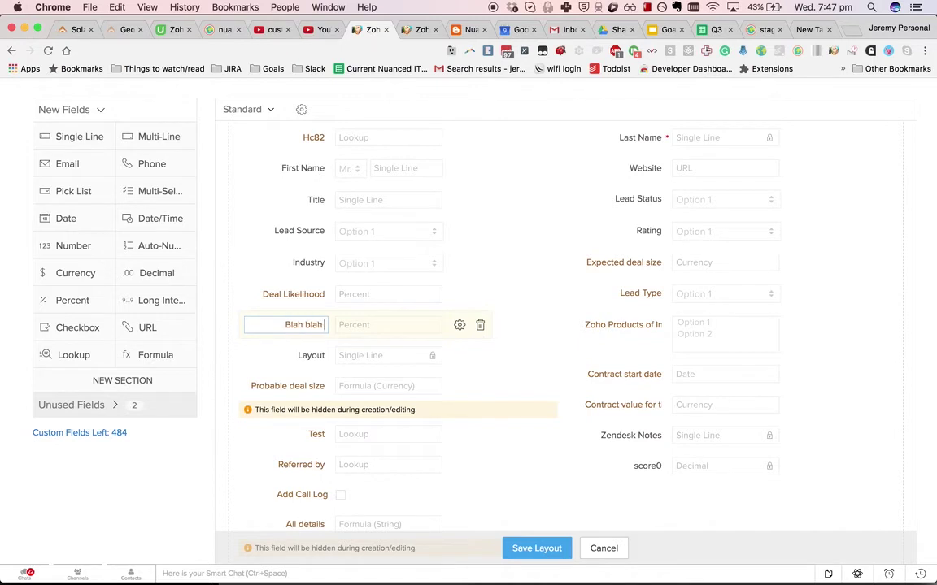
pyautogui.write(' blah')
pyautogui.click(458, 325)
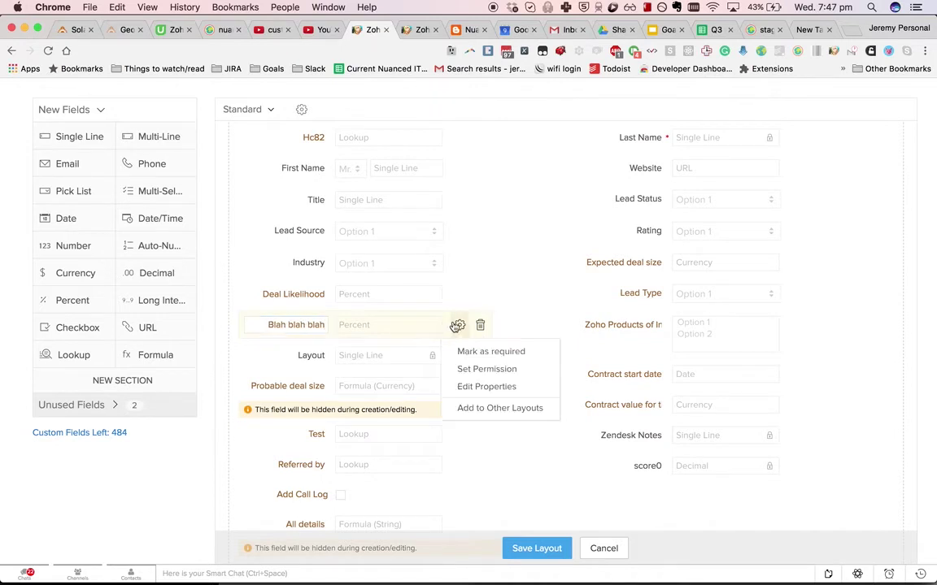
pyautogui.click(474, 387)
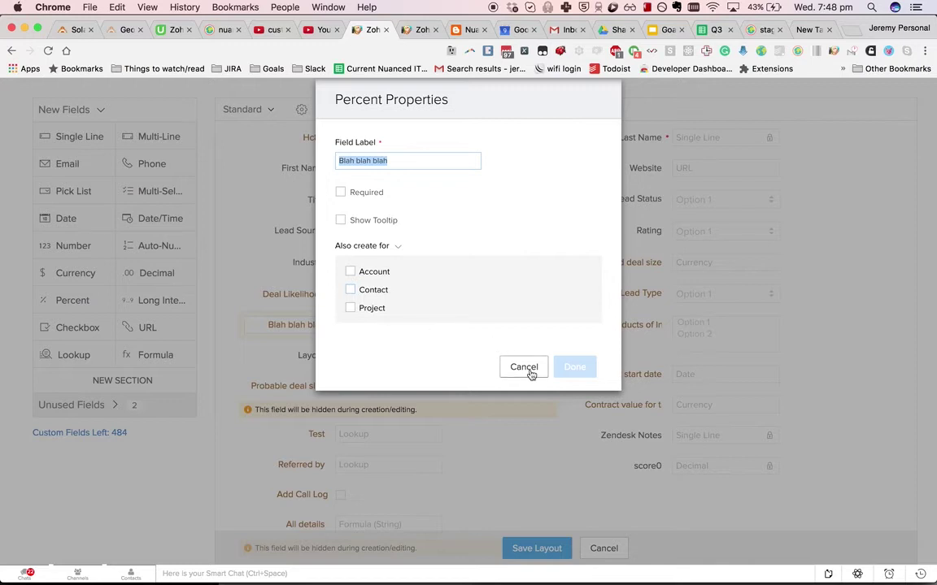
# Step: Also create the field for the Account Standard and Layout 2 layouts, then save the Leads layout
pyautogui.click(351, 273)
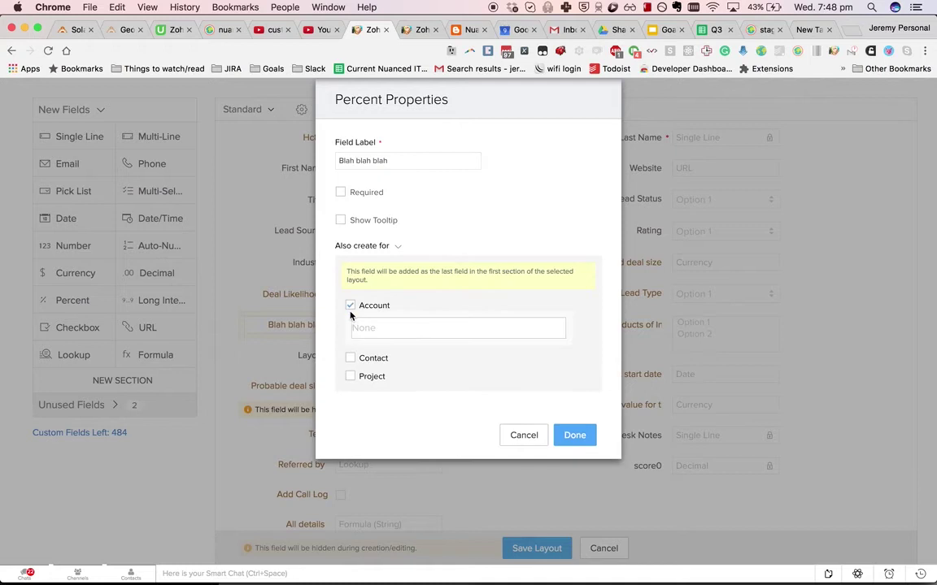
pyautogui.click(385, 329)
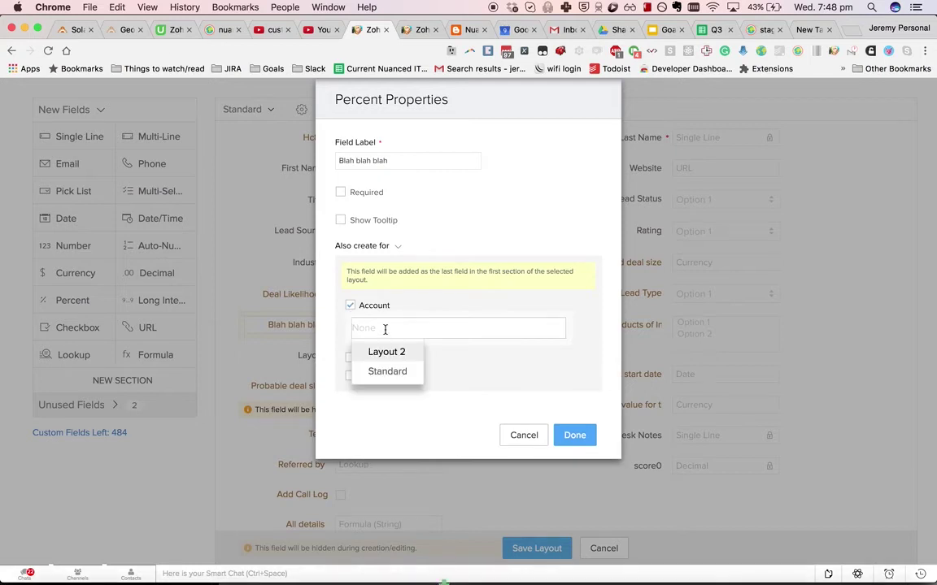
pyautogui.click(394, 372)
pyautogui.click(455, 358)
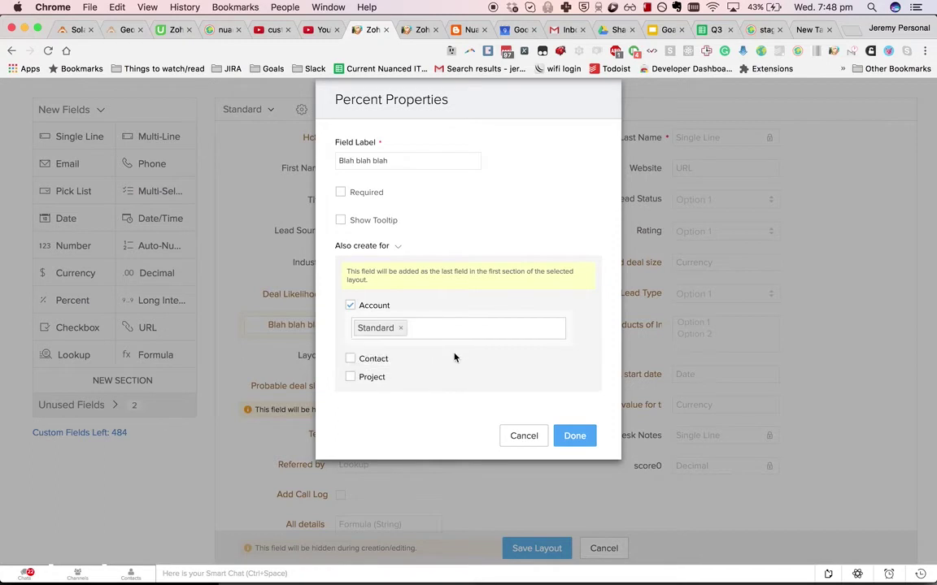
pyautogui.click(450, 331)
pyautogui.click(411, 355)
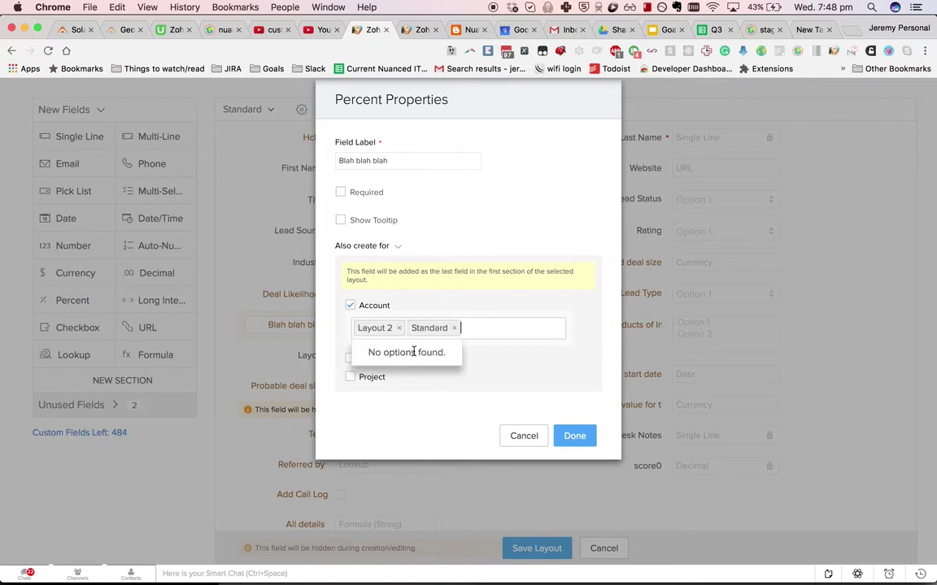
pyautogui.click(402, 280)
pyautogui.moveTo(395, 281); pyautogui.dragTo(348, 268)
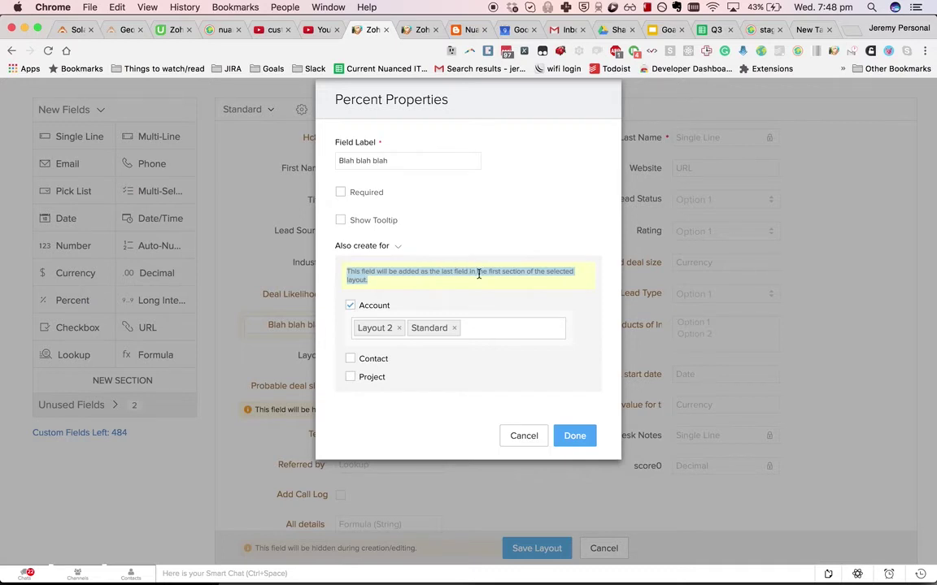
pyautogui.click(573, 436)
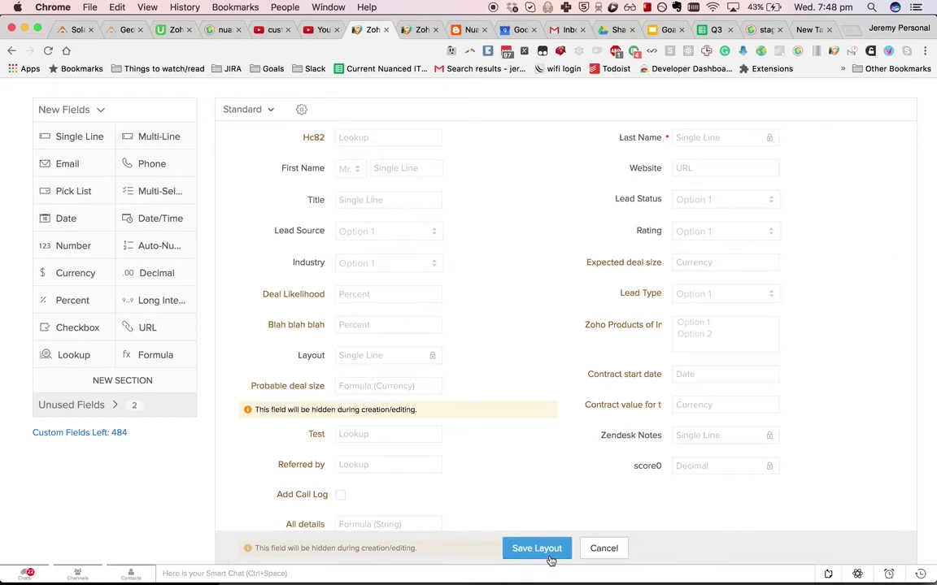
pyautogui.click(550, 556)
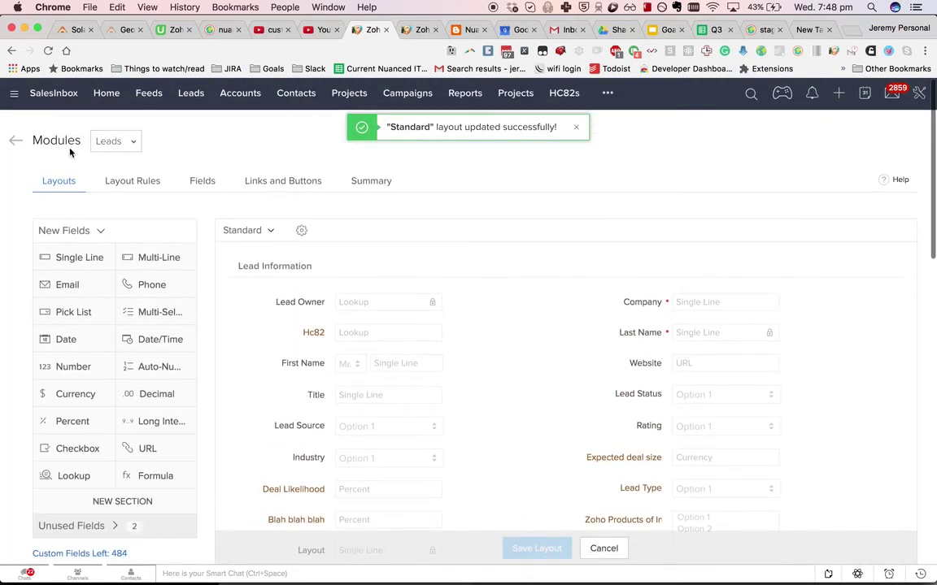
# Step: Open the Accounts Standard layout and scroll through it to find the Blah blah blah field
pyautogui.click(113, 140)
pyautogui.click(151, 201)
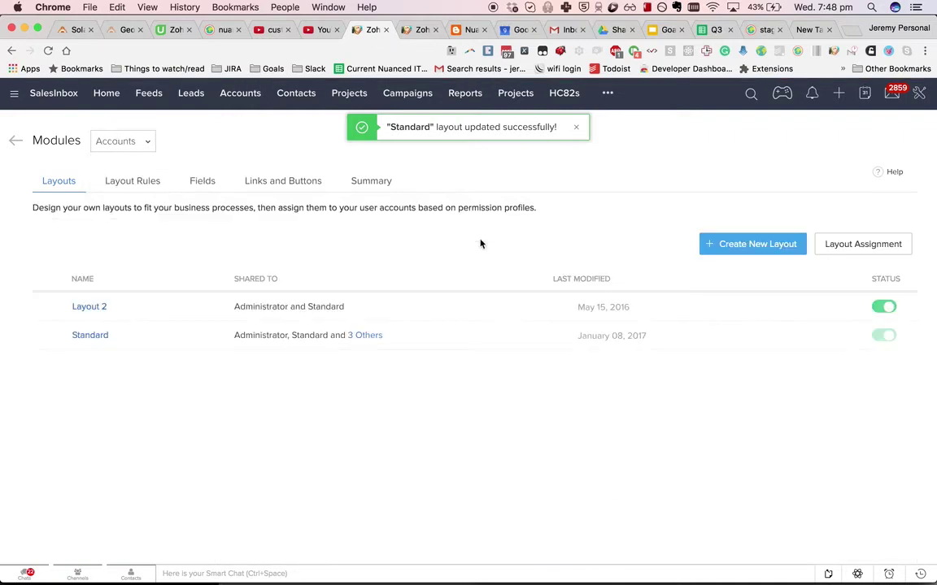
pyautogui.click(92, 335)
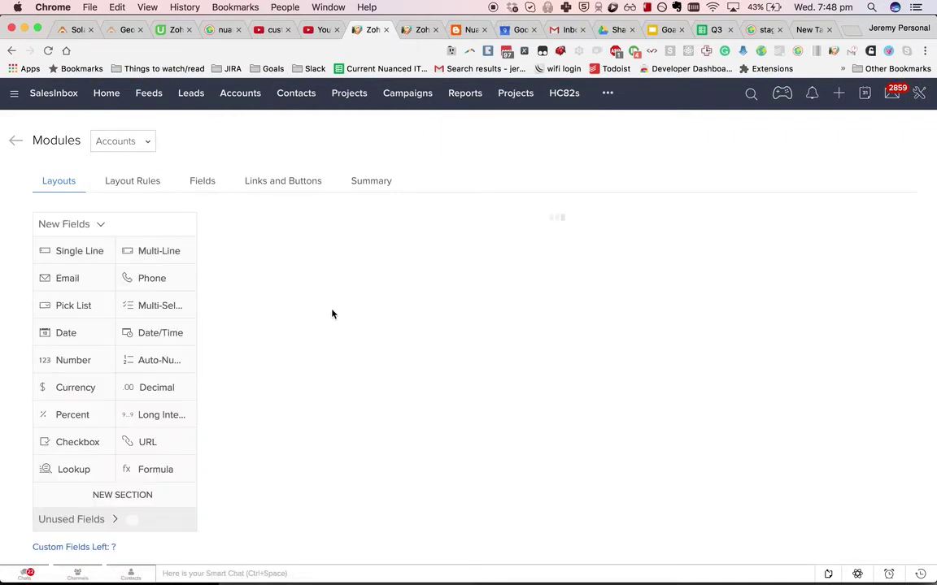
pyautogui.scroll(-5, 332, 313)
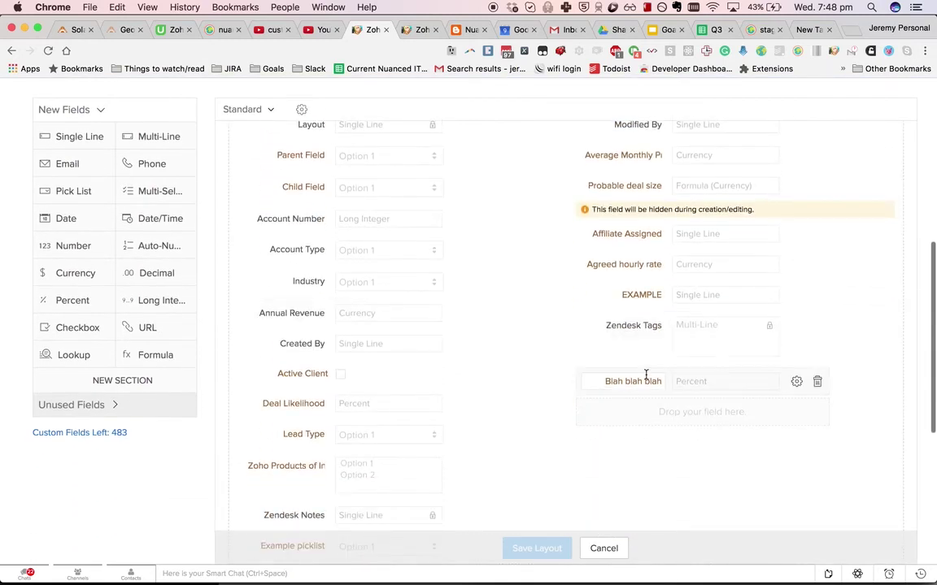
pyautogui.scroll(-2, 646, 374)
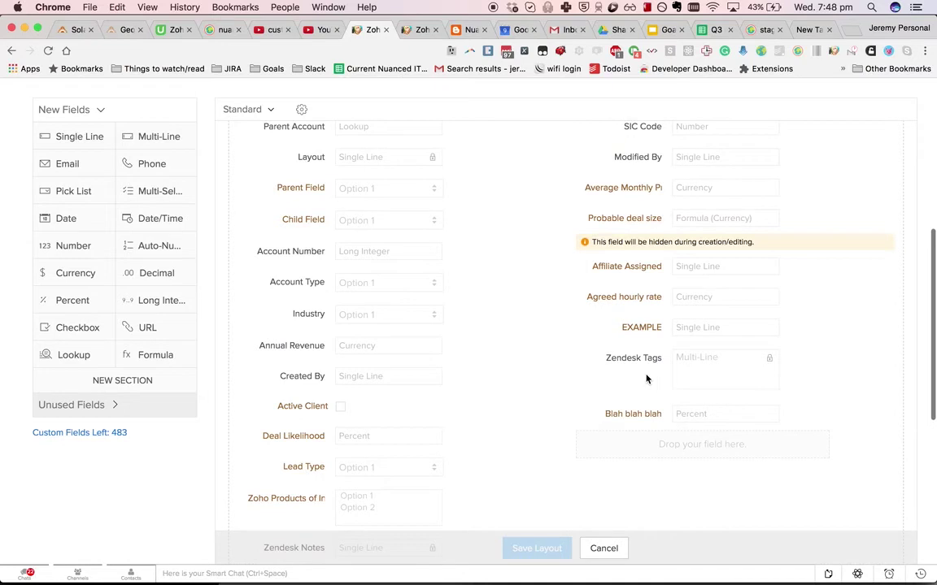
pyautogui.scroll(3, 647, 379)
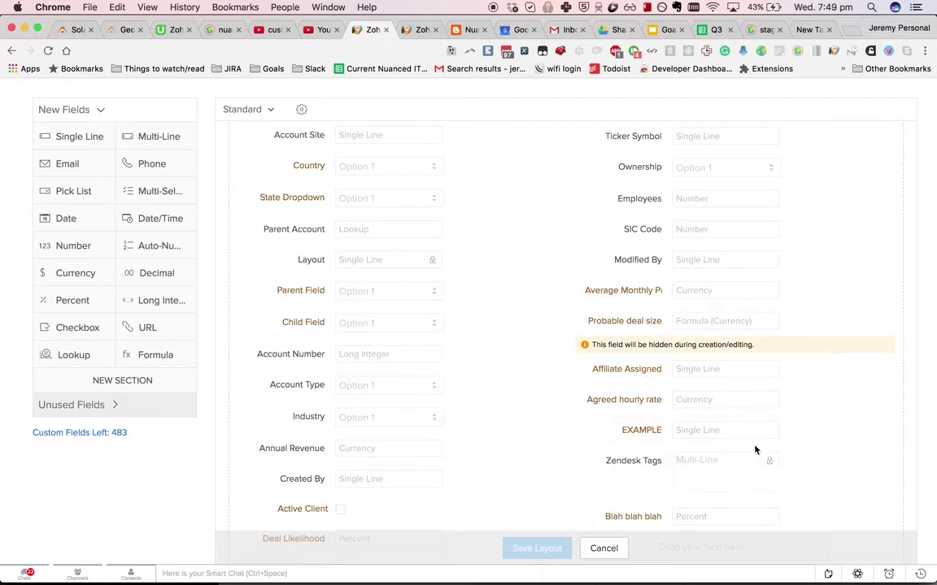
pyautogui.scroll(5, 372, 283)
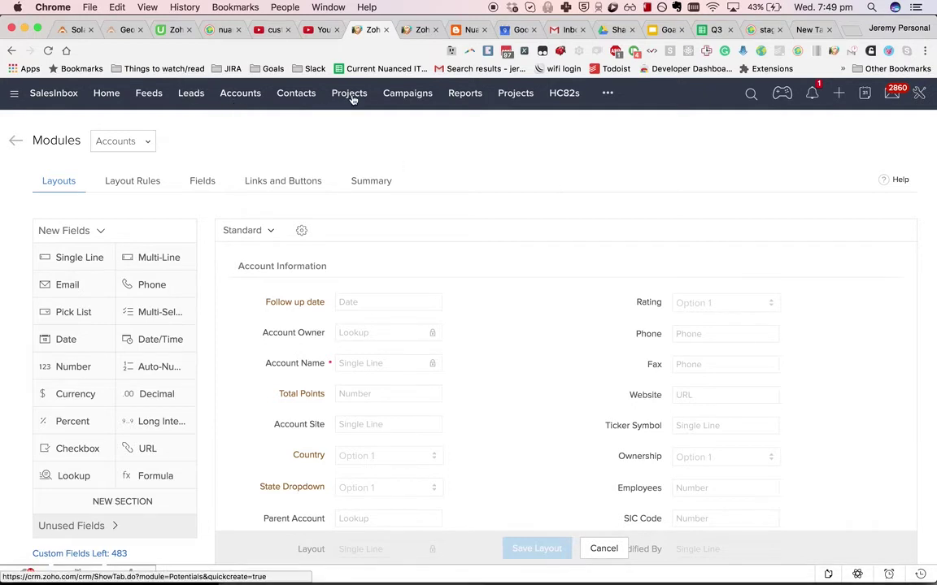
pyautogui.click(97, 143)
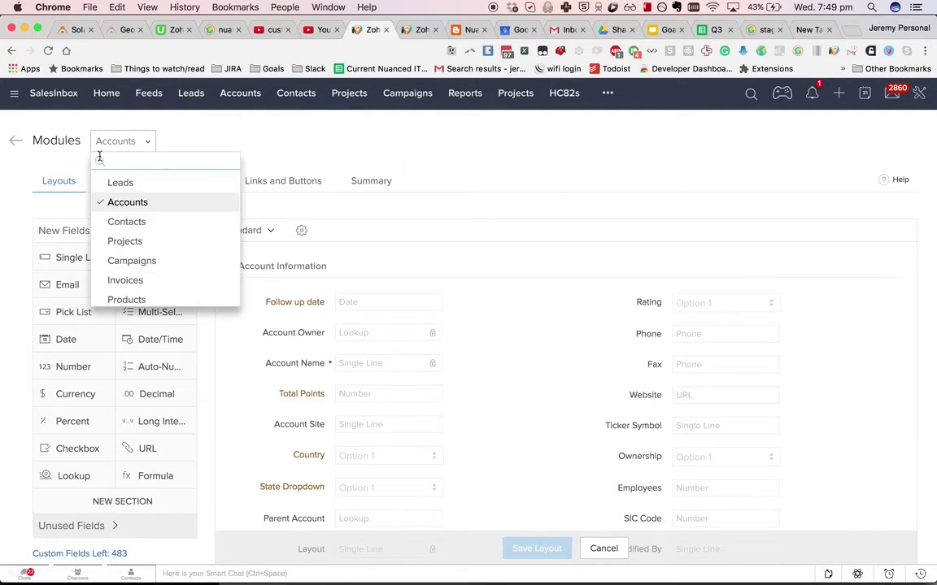
pyautogui.scroll(-3, 120, 220)
pyautogui.scroll(-10, 120, 219)
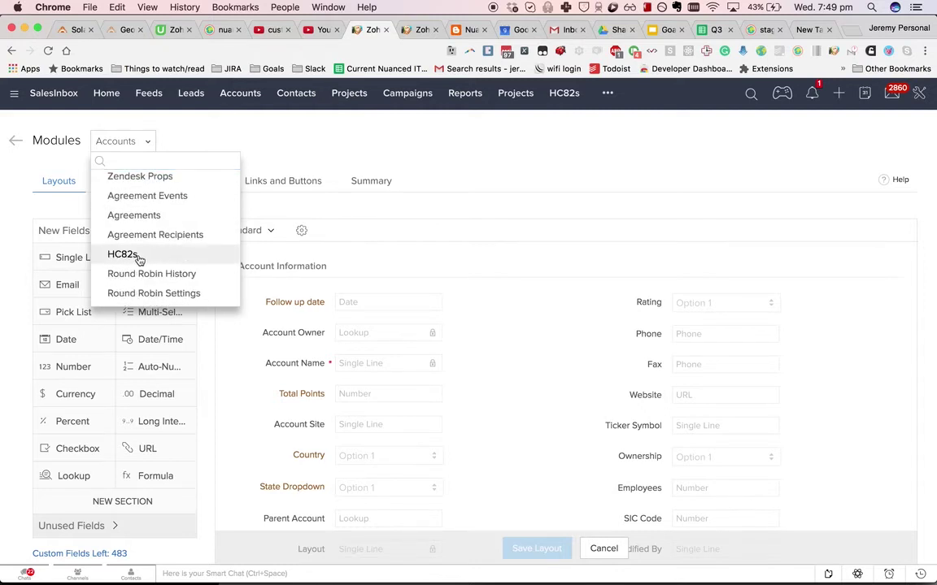
# Step: View the HC82s module layout, then go to the Setup page
pyautogui.click(139, 257)
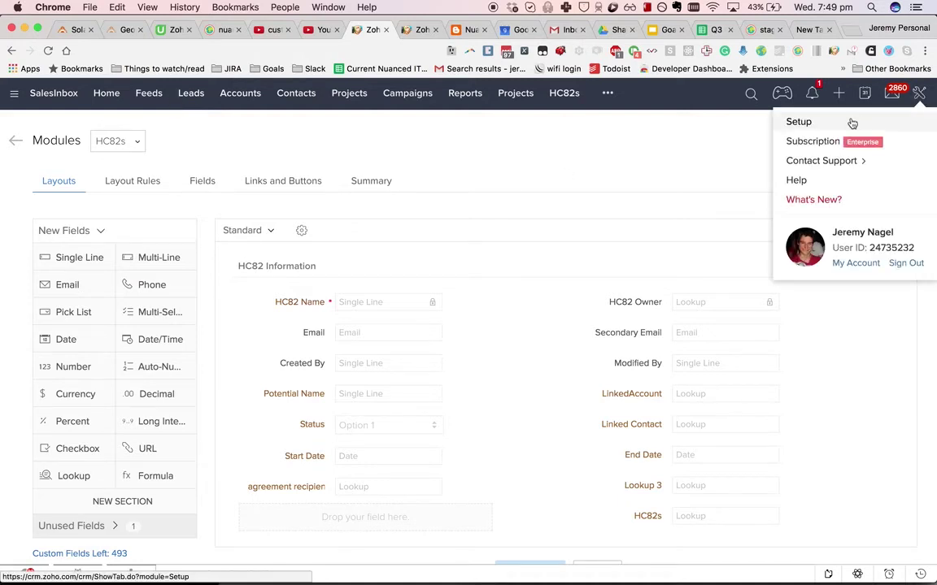
pyautogui.click(853, 120)
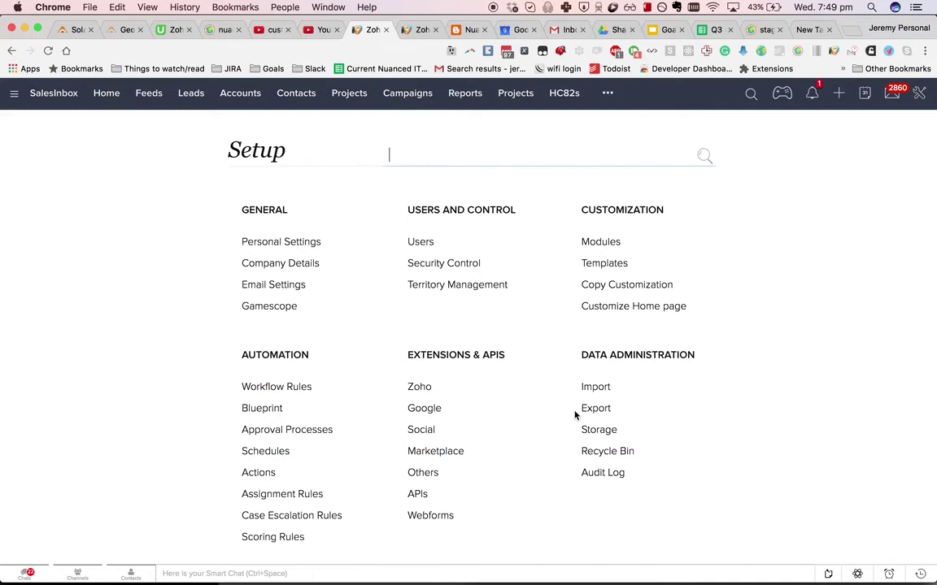
# Step: Create a Contacts workflow rule named 'Create HC82 on lead conversion' and continue
pyautogui.click(269, 388)
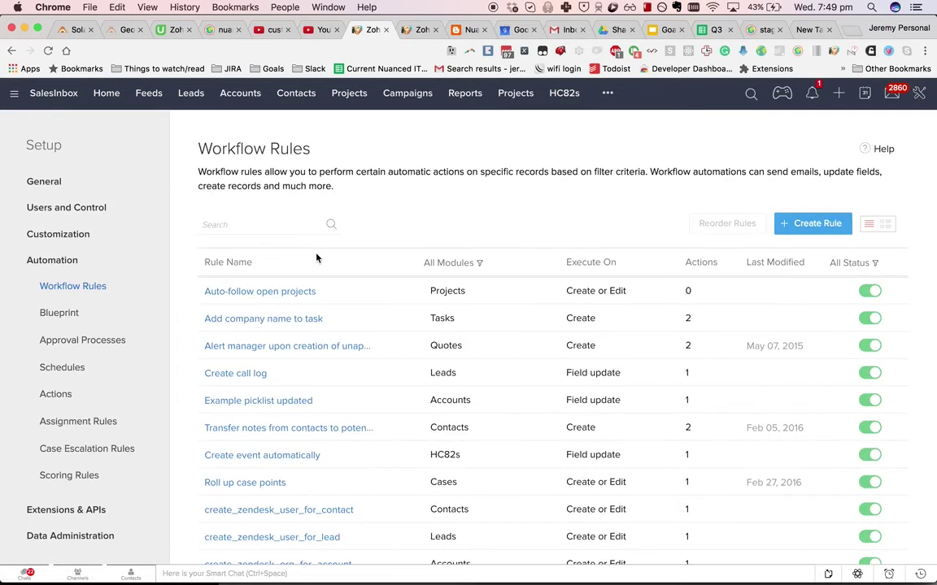
pyautogui.click(818, 225)
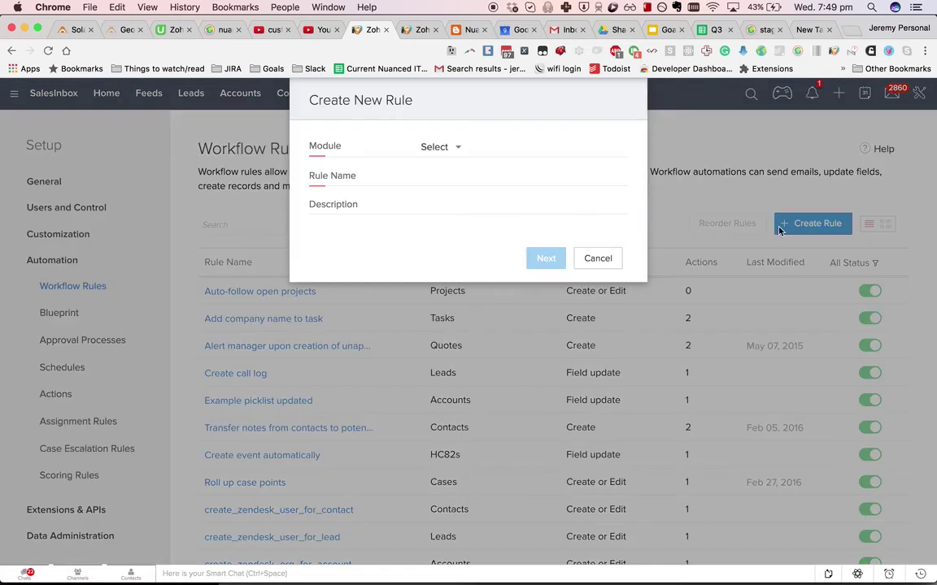
pyautogui.click(440, 149)
pyautogui.click(480, 203)
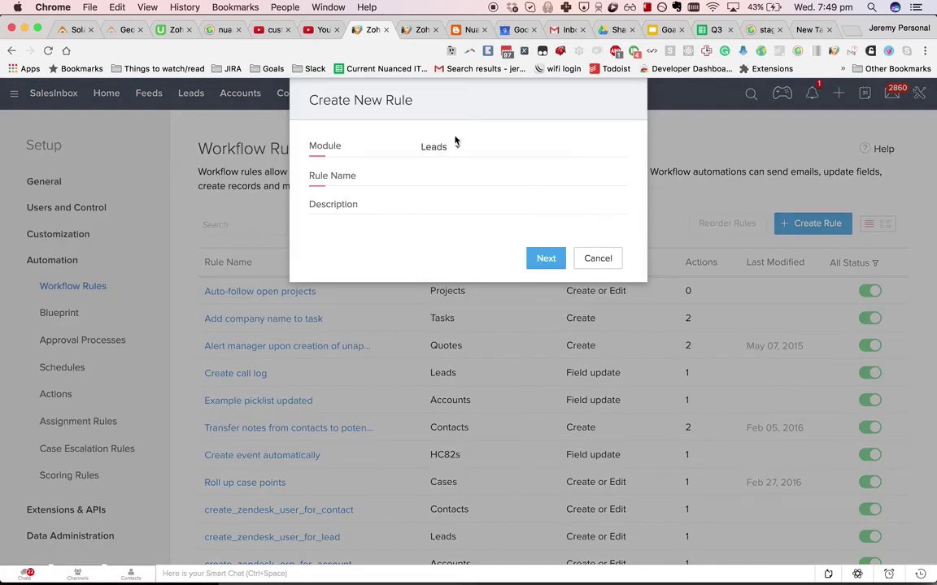
pyautogui.click(455, 146)
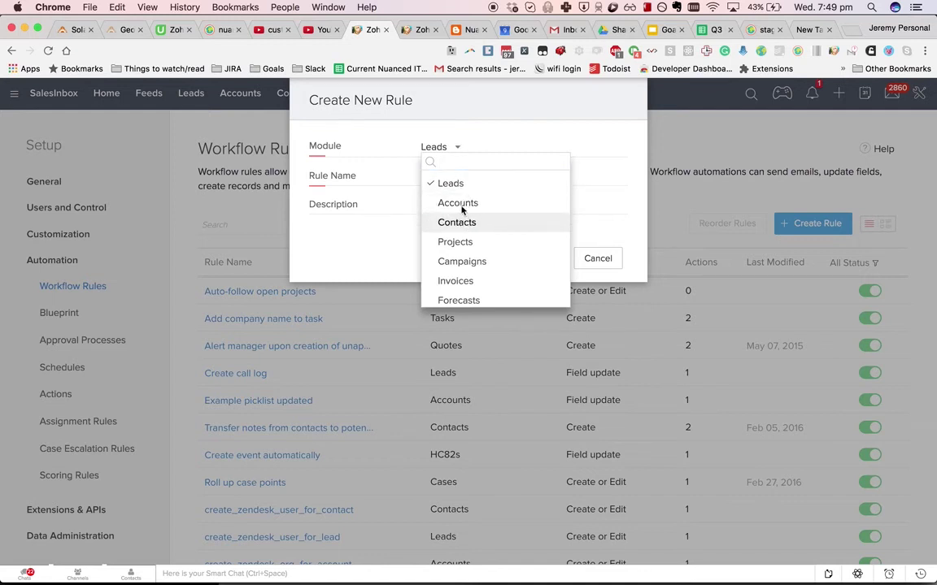
pyautogui.click(439, 220)
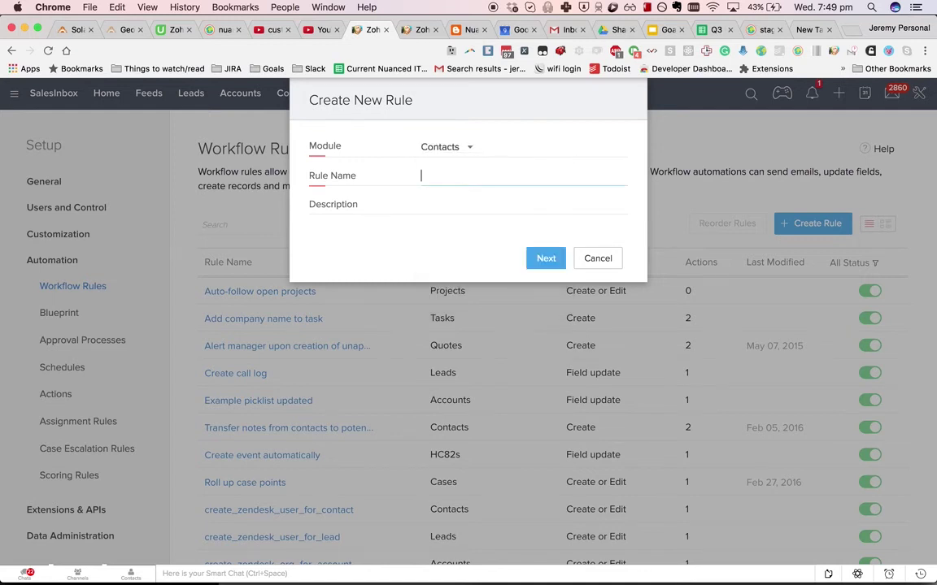
pyautogui.write('Create HC82 on lead conversion')
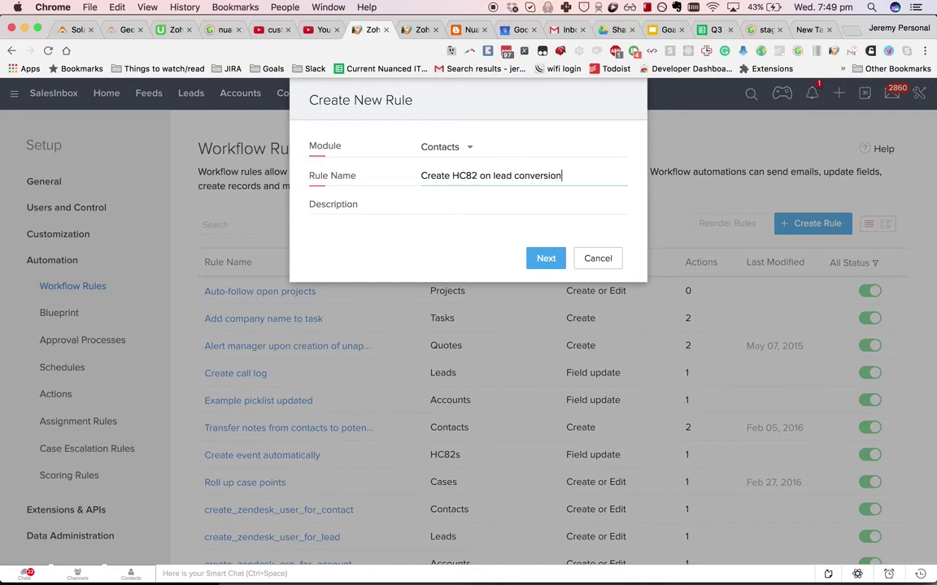
pyautogui.click(545, 259)
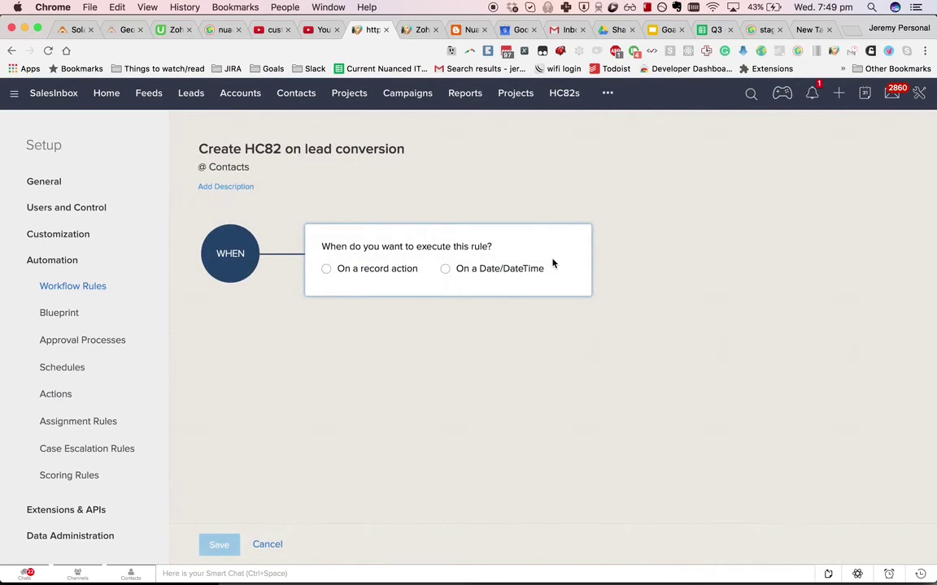
# Step: Make the rule trigger on record Create for all records
pyautogui.click(398, 270)
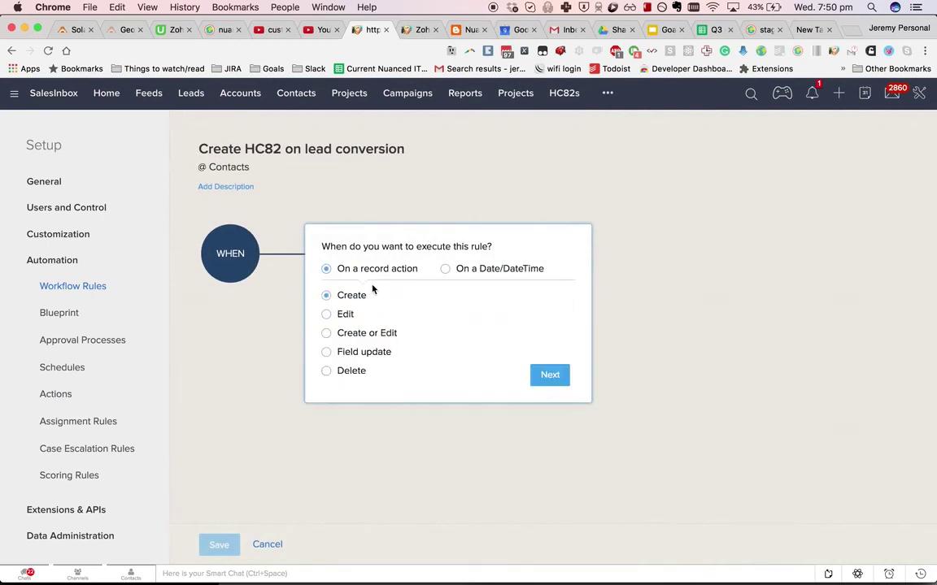
pyautogui.click(551, 401)
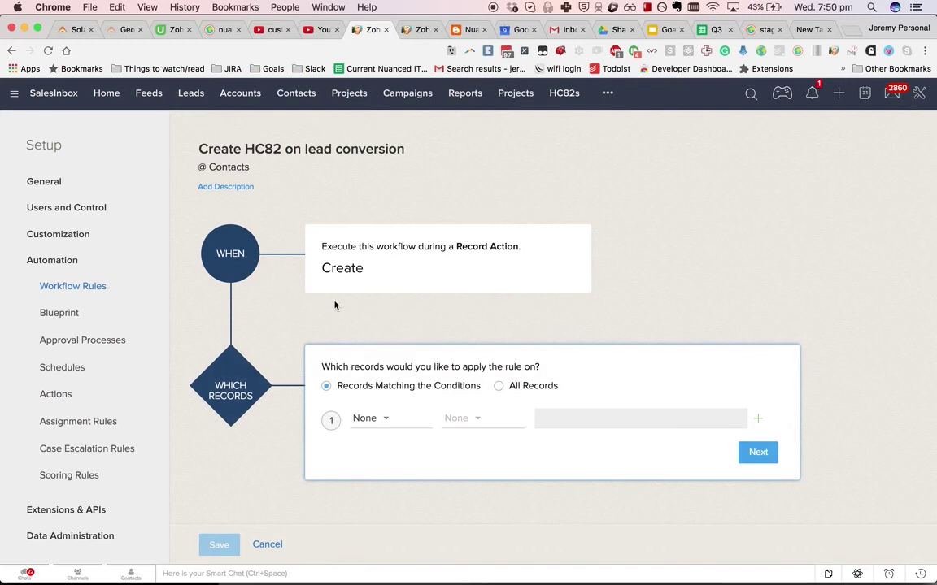
pyautogui.scroll(-2, 610, 423)
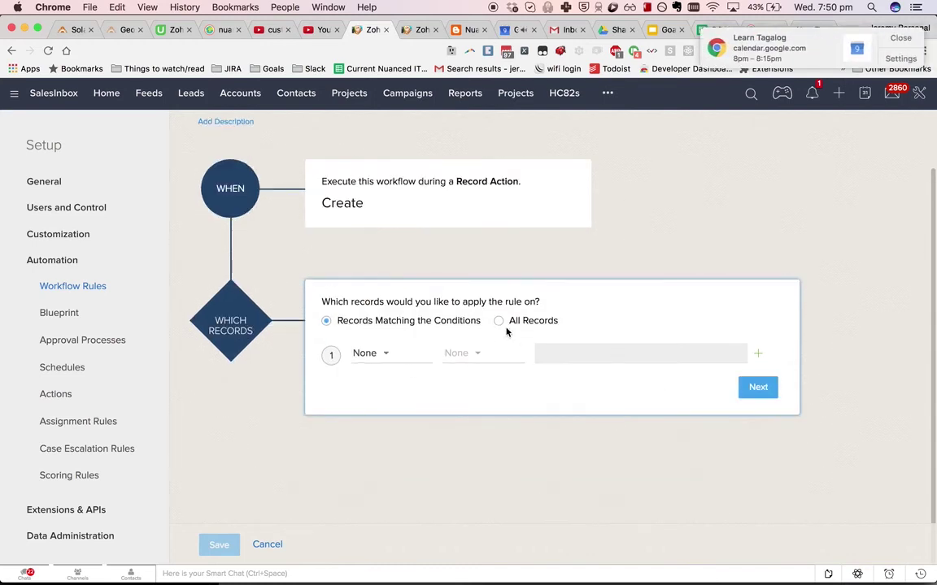
pyautogui.click(510, 322)
pyautogui.click(589, 389)
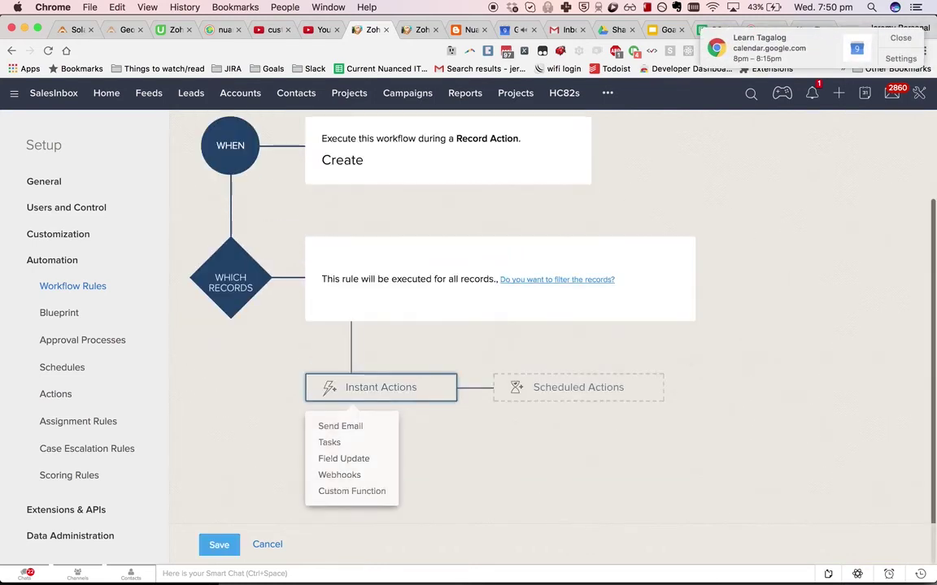
pyautogui.click(901, 37)
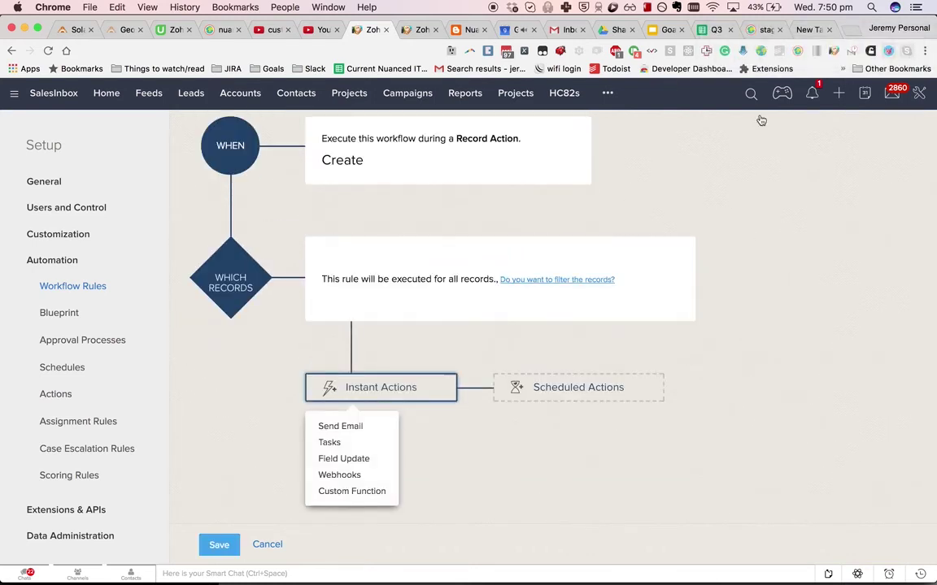
# Step: Add a new Deluge custom function written from scratch as the instant action
pyautogui.click(366, 494)
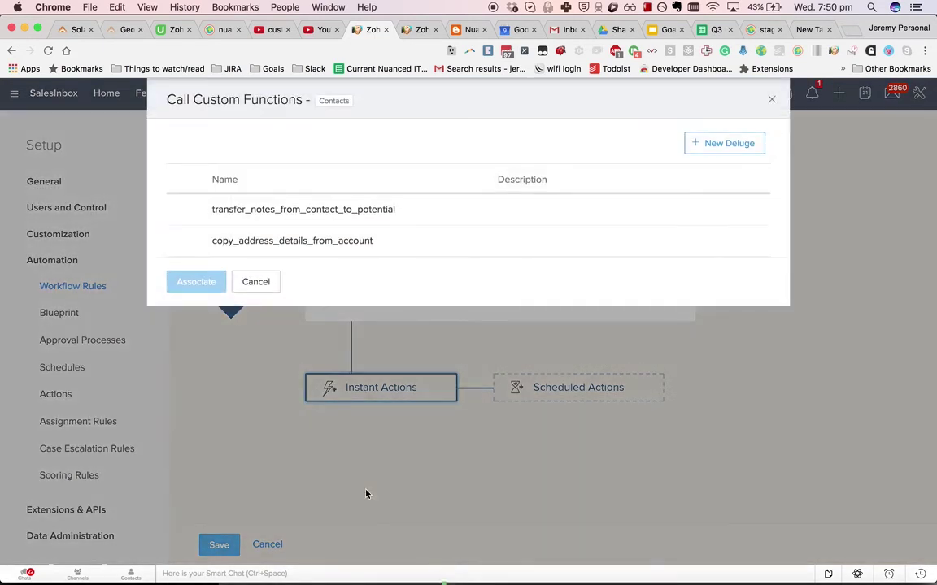
pyautogui.click(720, 153)
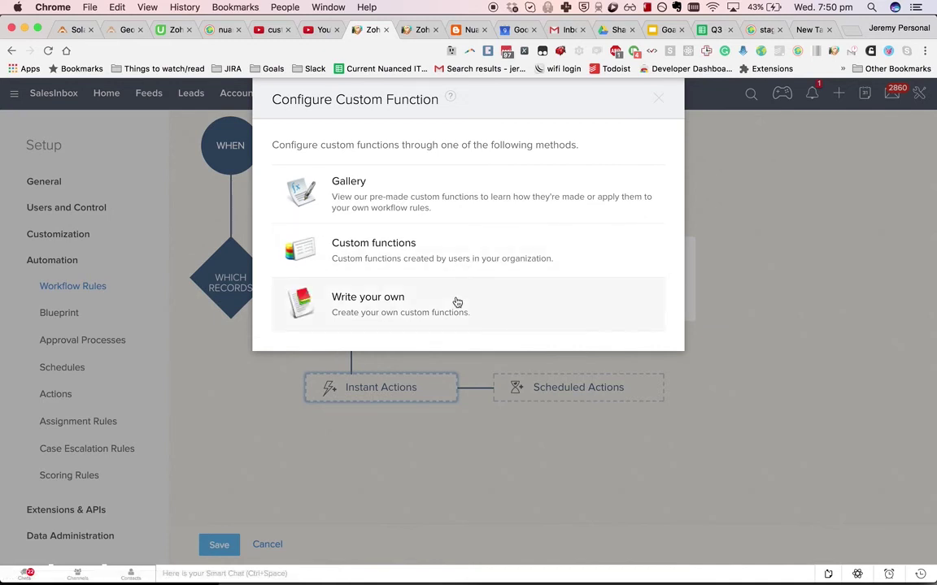
pyautogui.click(457, 302)
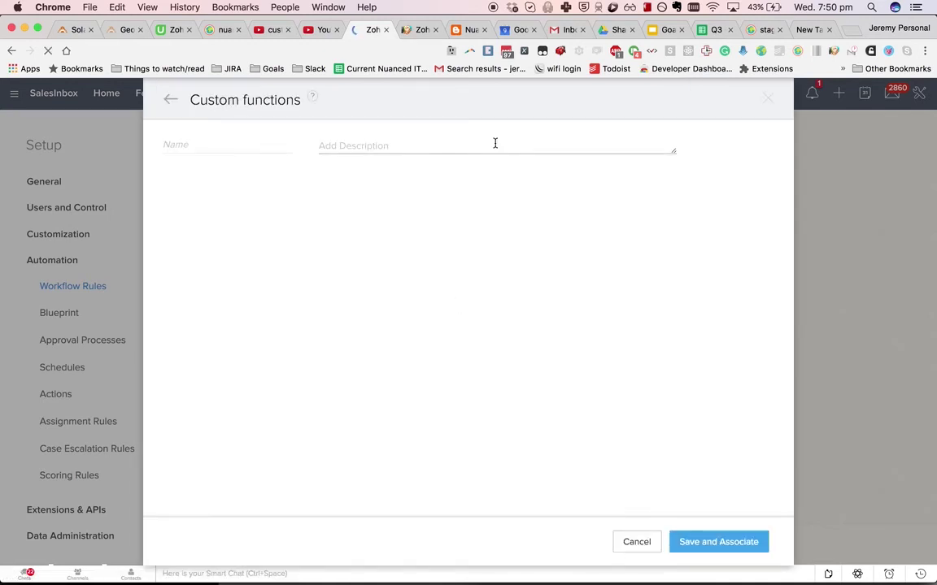
# Step: Check the HC82 Name field on the test2 HC82 record's edit form, then return to the function editor
pyautogui.click(416, 29)
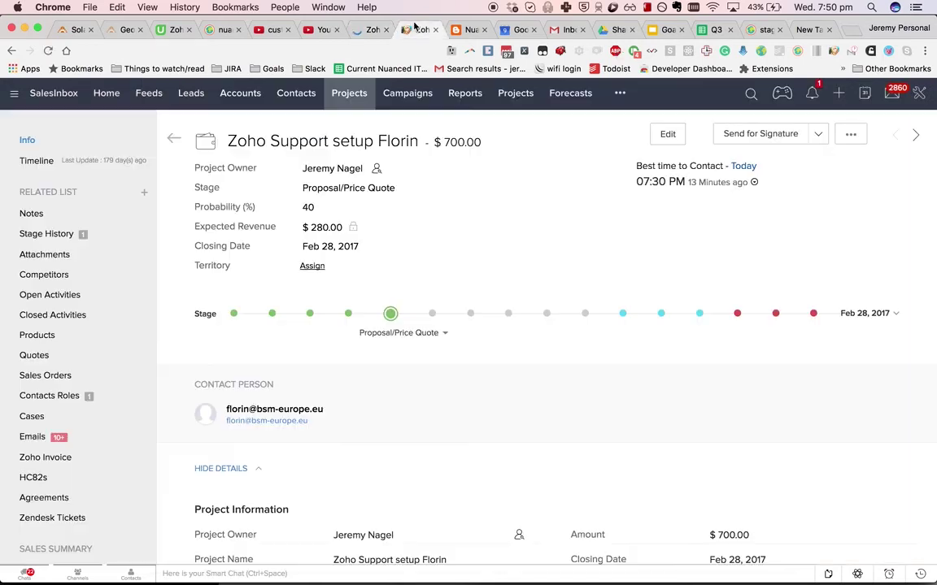
pyautogui.click(619, 93)
pyautogui.write('hc')
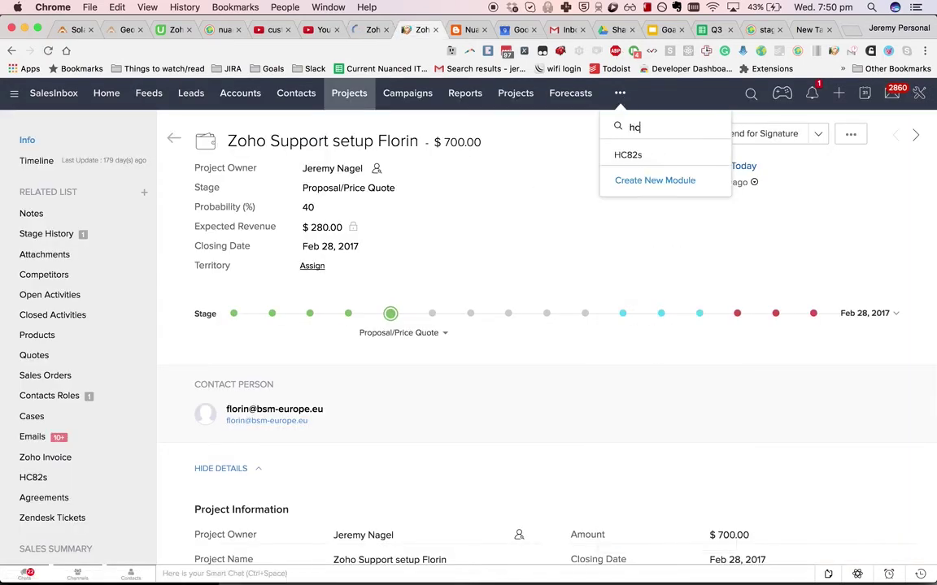
pyautogui.click(660, 155)
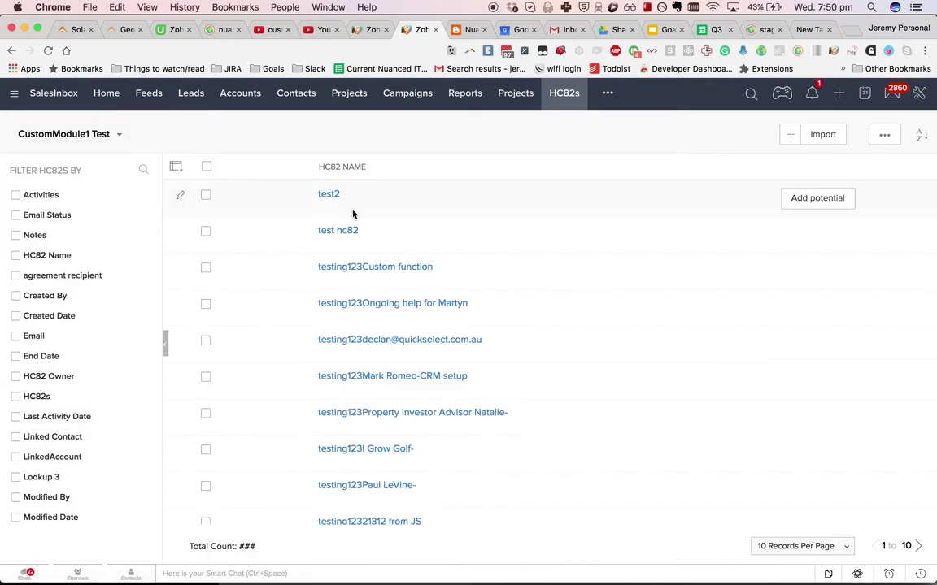
pyautogui.click(334, 194)
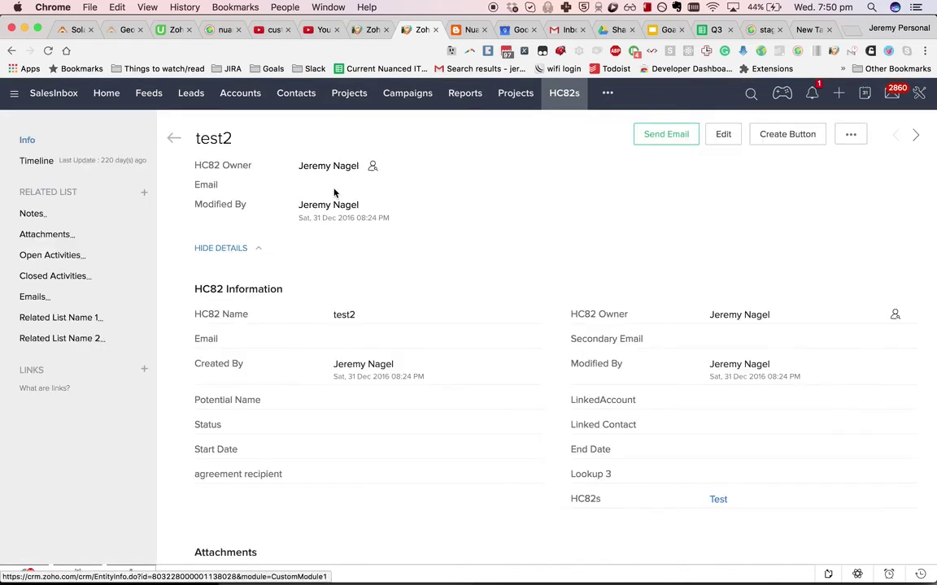
pyautogui.click(722, 134)
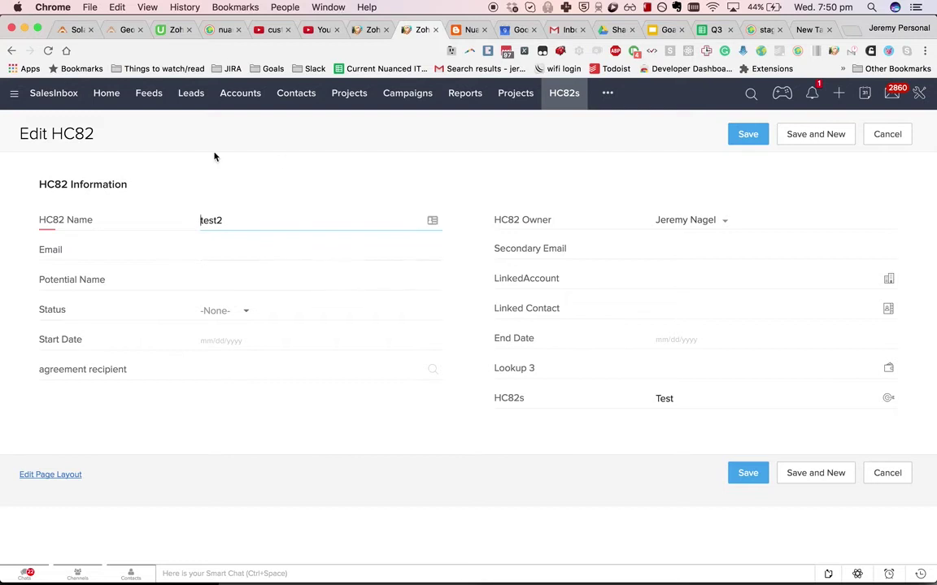
pyautogui.moveTo(97, 226); pyautogui.dragTo(15, 213)
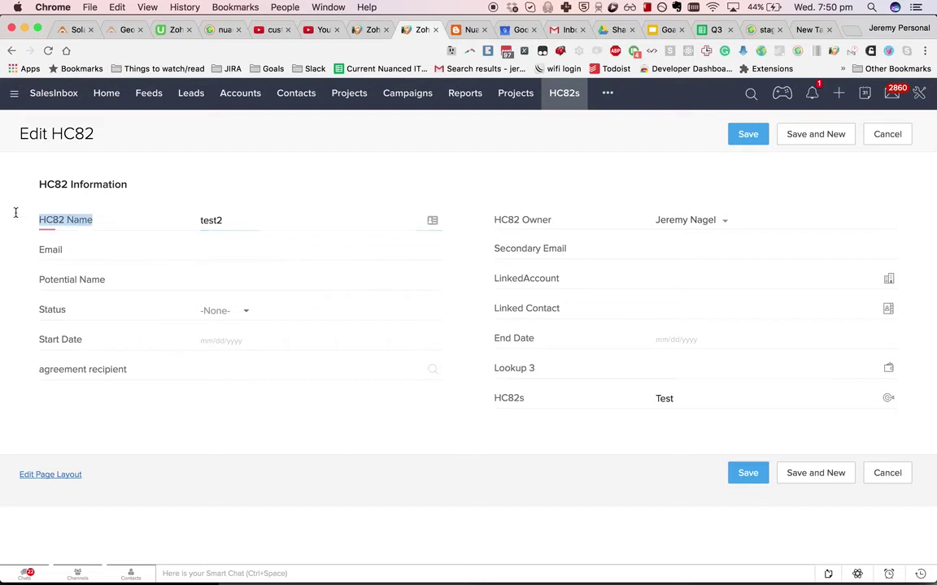
pyautogui.click(364, 29)
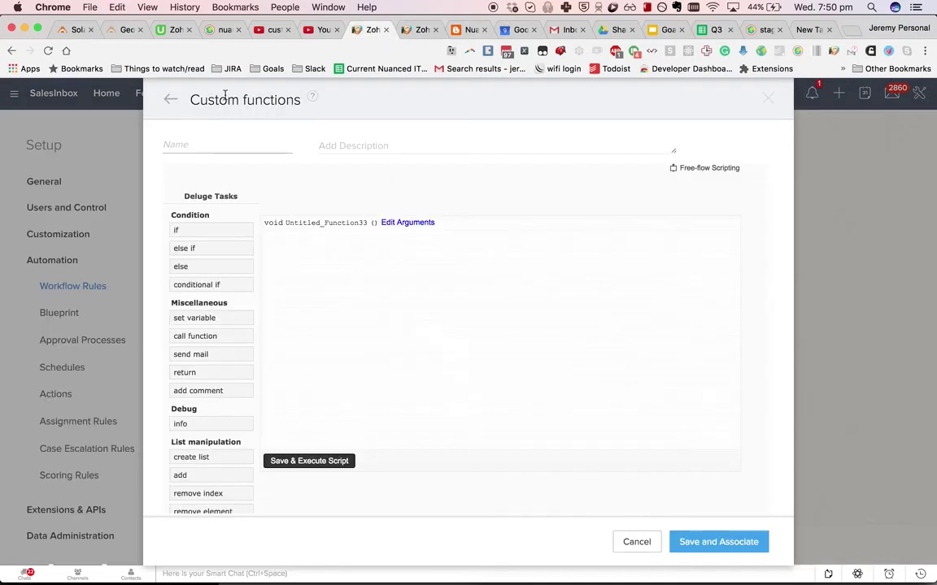
pyautogui.click(260, 144)
# Step: Name the function create_hc82_record and switch to free-flow scripting
pyautogui.write('creat')
pyautogui.press('BackSpace')
pyautogui.write('ate_new_')
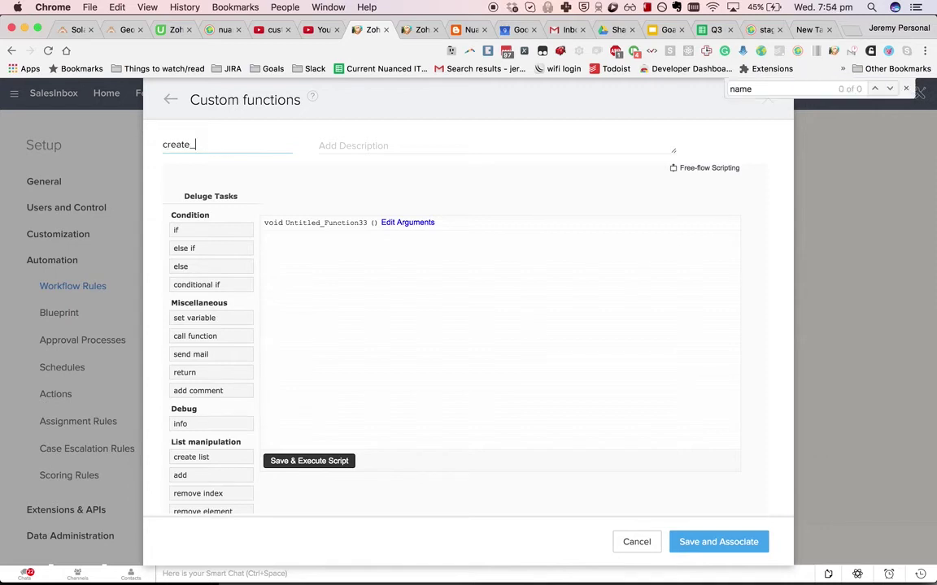
pyautogui.write('hc82_record')
pyautogui.click(704, 169)
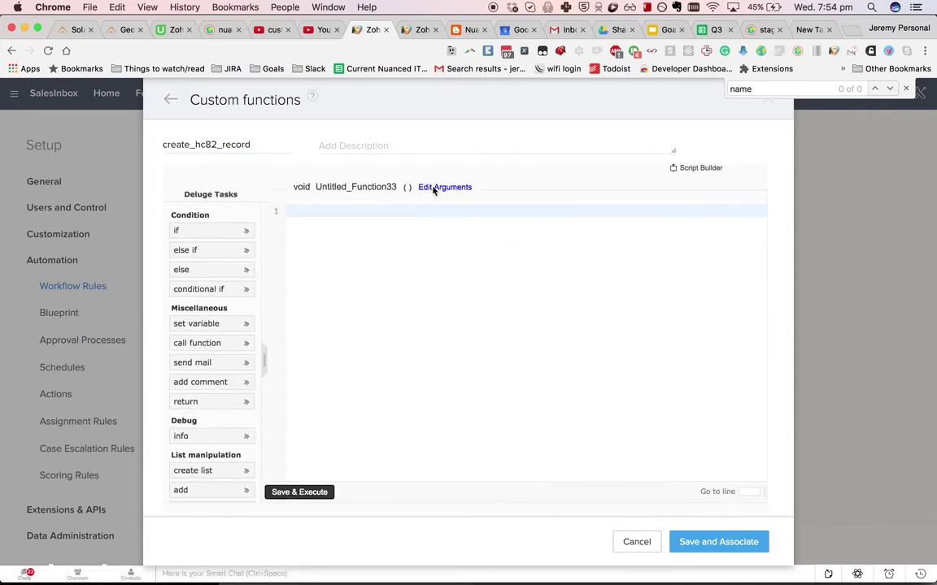
# Step: Set method name create_hc82_record with argument contact_id mapped to Contact Id
pyautogui.click(436, 188)
pyautogui.doubleClick(374, 168)
pyautogui.write('creat')
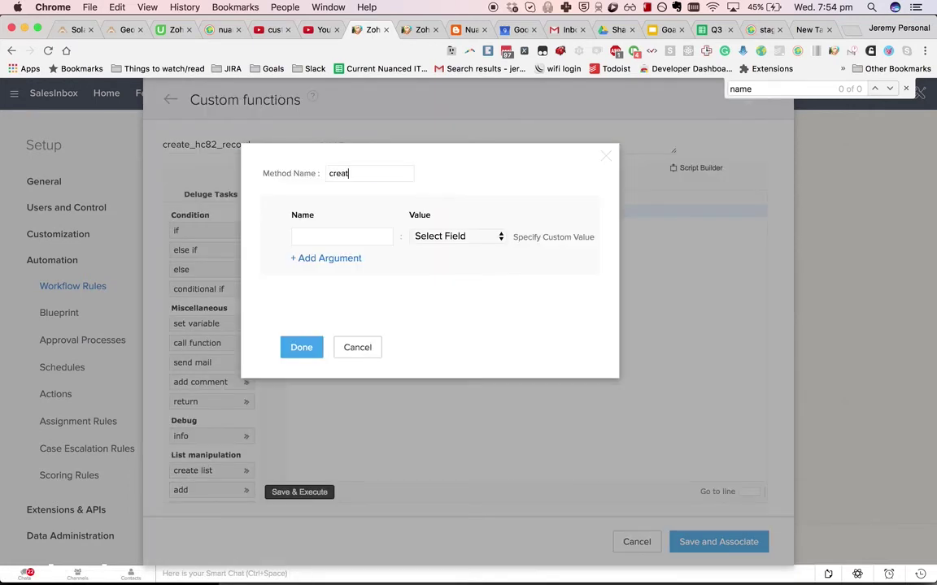
pyautogui.write('e_hc')
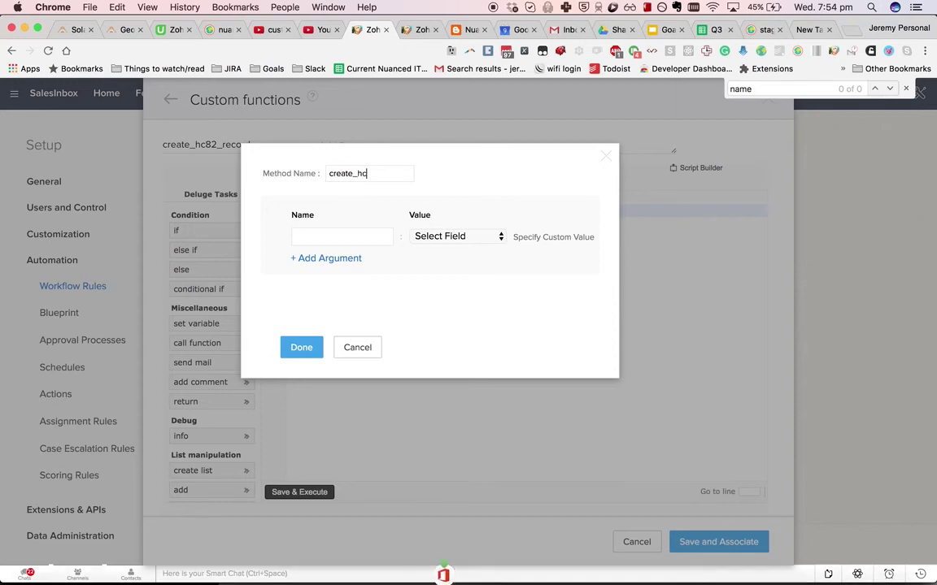
pyautogui.write('82_record')
pyautogui.press('Tab')
pyautogui.write('contact_')
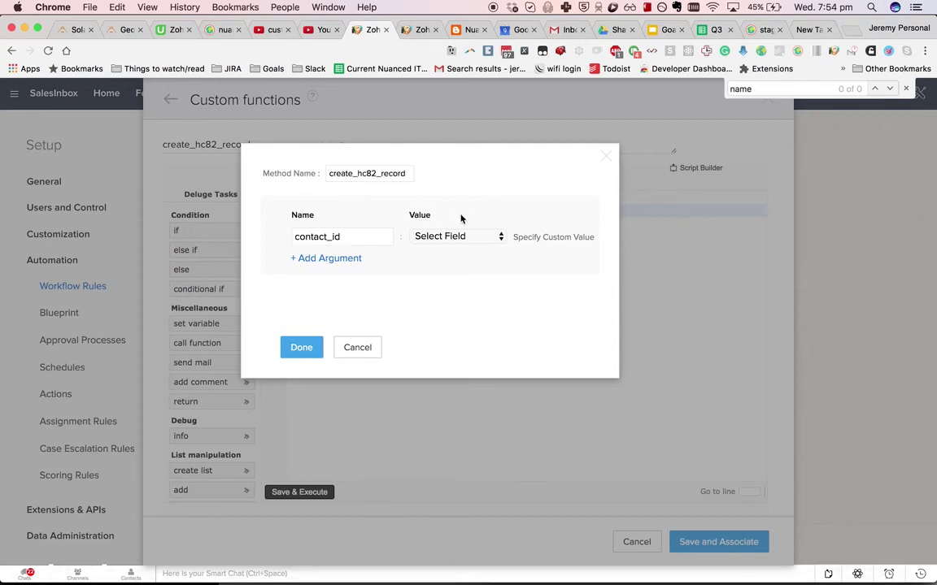
pyautogui.click(455, 236)
pyautogui.click(306, 340)
pyautogui.click(306, 346)
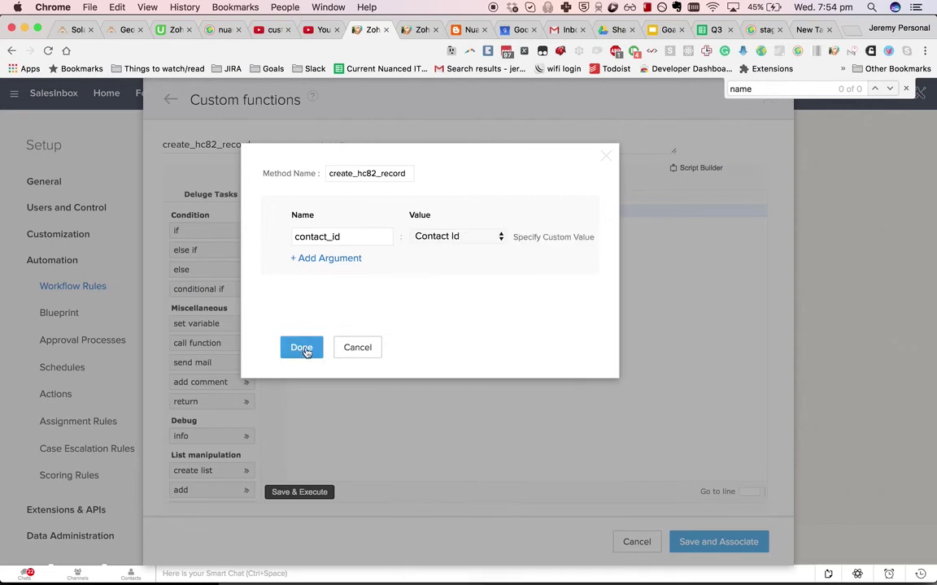
# Step: Write line 1: contact_record = zoho.crm.getRecordById("Contacts", input.contact_id);
pyautogui.write('co')
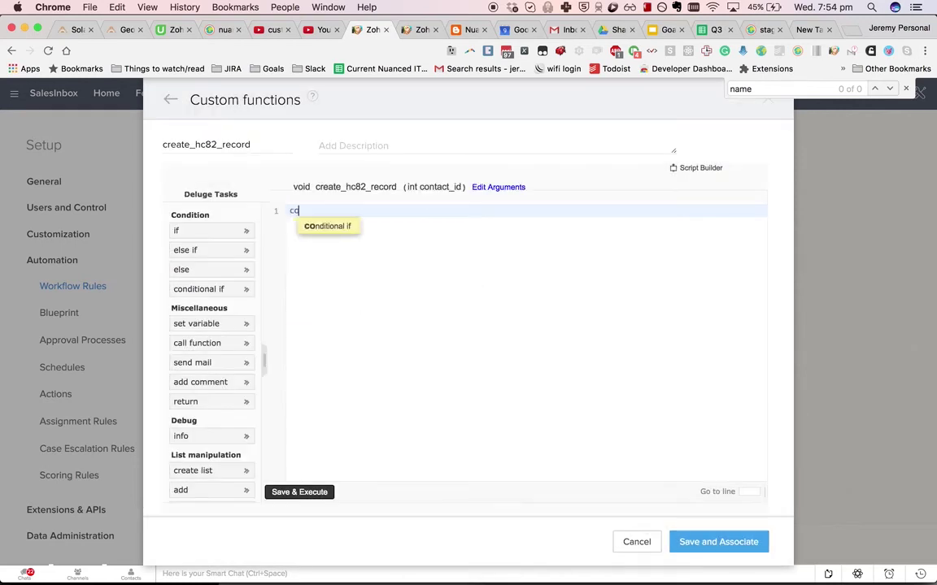
pyautogui.write('ntact_record = ')
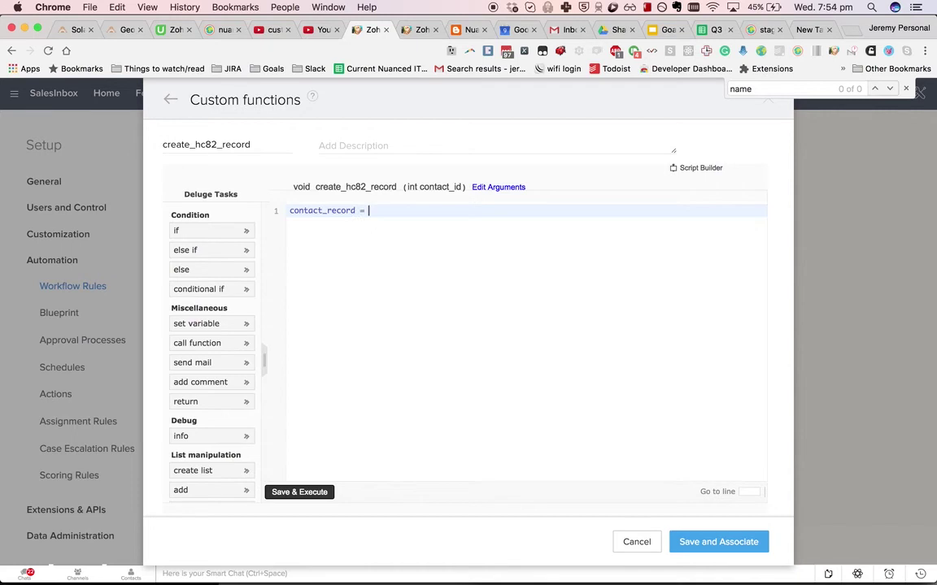
pyautogui.write('zoho.crm.')
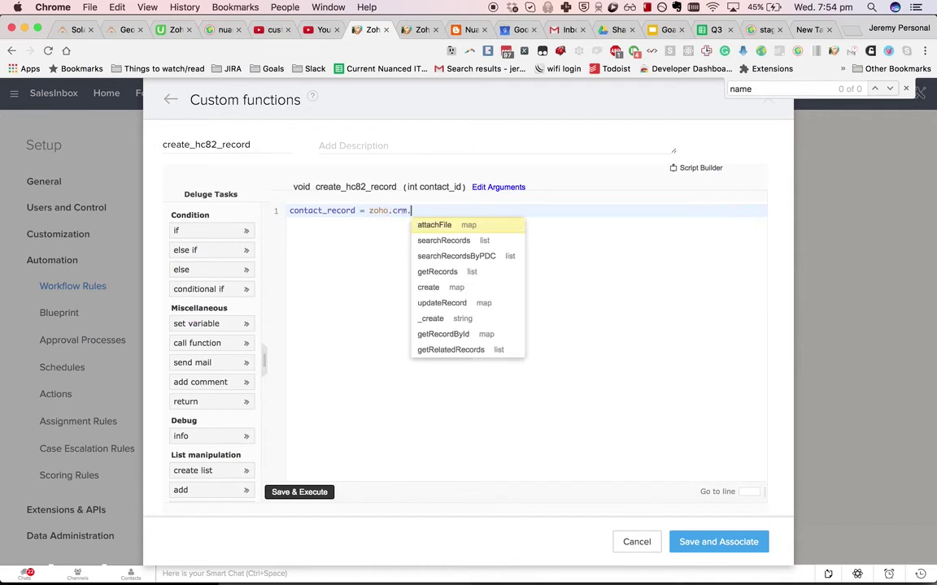
pyautogui.write('get')
pyautogui.press('Down')
pyautogui.press('Return')
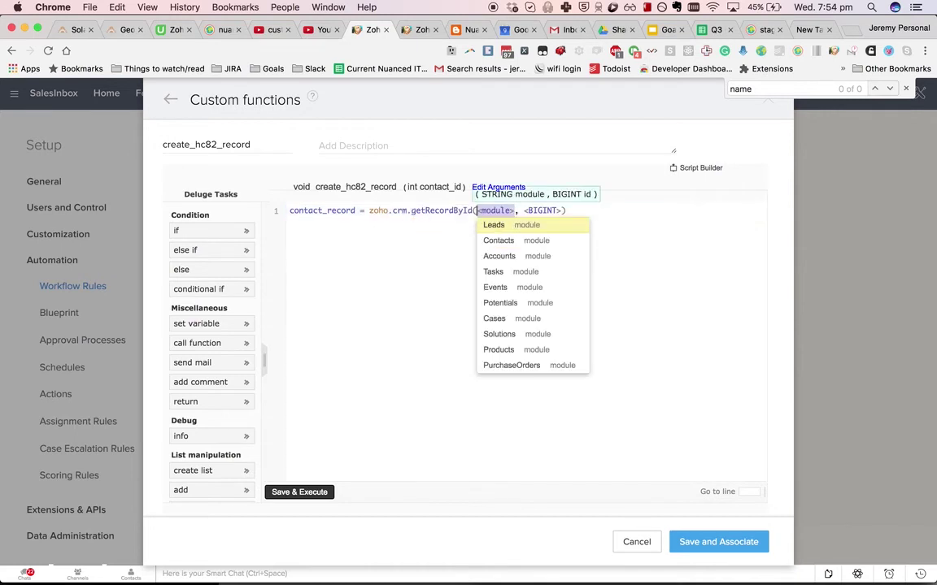
pyautogui.write('"Contacts",')
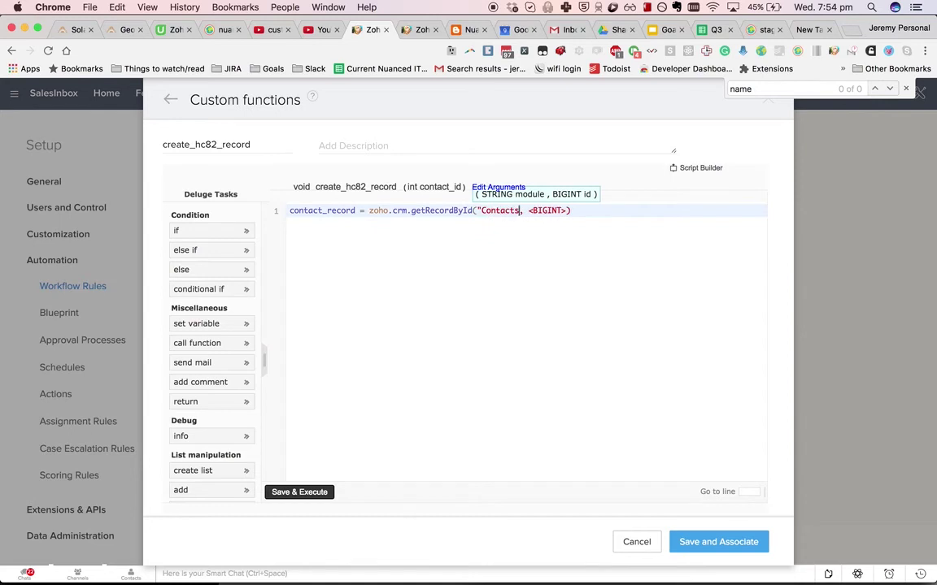
pyautogui.hotkey('alt', 'shift', 'Right')
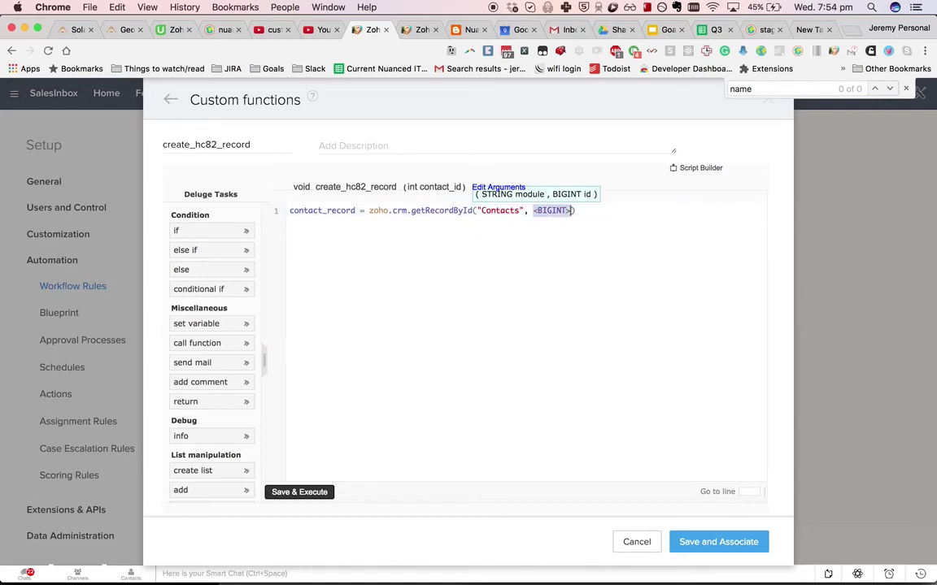
pyautogui.write('contac')
pyautogui.press('BackSpace')
pyautogui.press('BackSpace')
pyautogui.press('BackSpace')
pyautogui.press('BackSpace')
pyautogui.press('BackSpace')
pyautogui.press('BackSpace')
pyautogui.write('in')
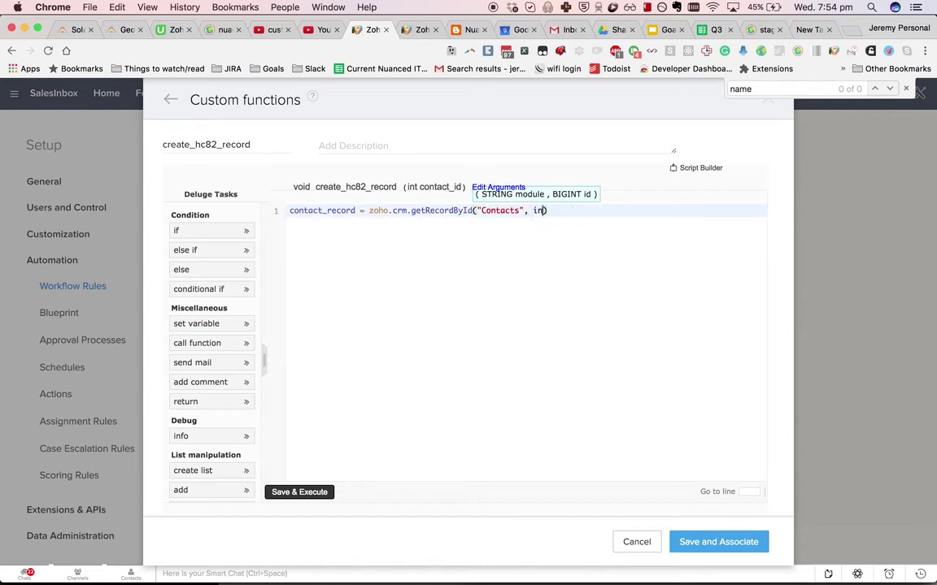
pyautogui.write('put.contact_id);')
pyautogui.press('Return')
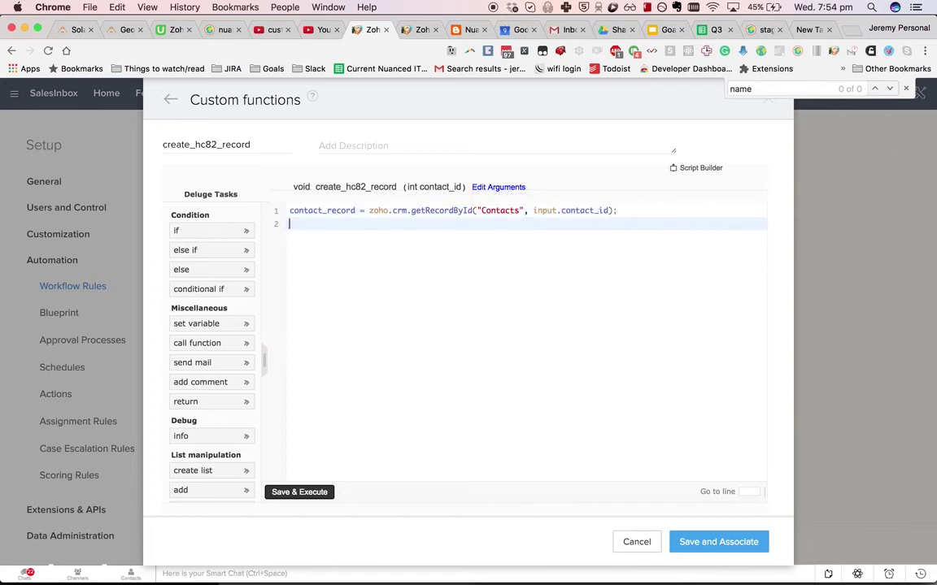
# Step: Build contact_name from ifnull-wrapped "First Name" and "Last Name" lookups, defaulting each to ""
pyautogui.write('contact_name = contact_Recor')
pyautogui.hotkey('alt', 'BackSpace')
pyautogui.write('contact_record.')
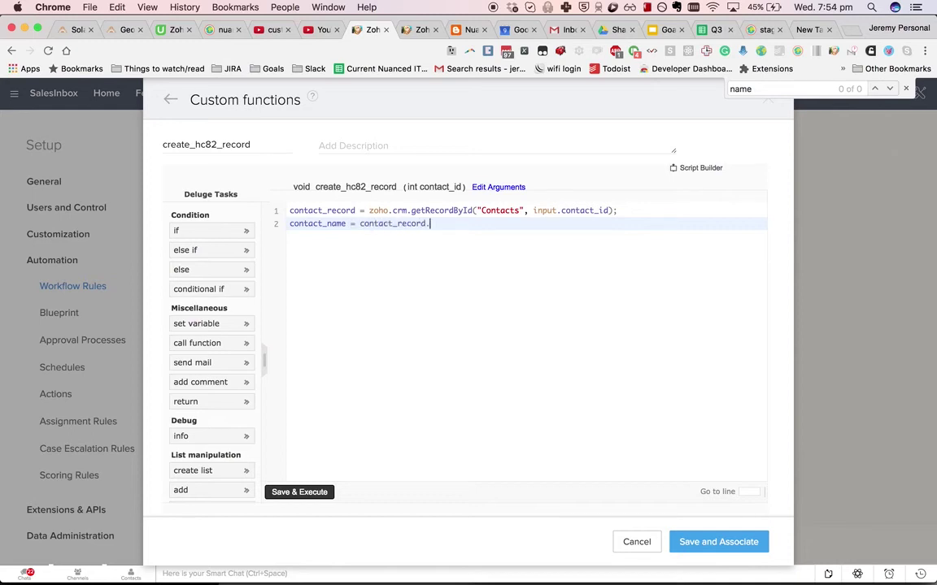
pyautogui.write('get("First')
pyautogui.write(' Name')
pyautogui.write('") ')
pyautogui.write('ifnull(')
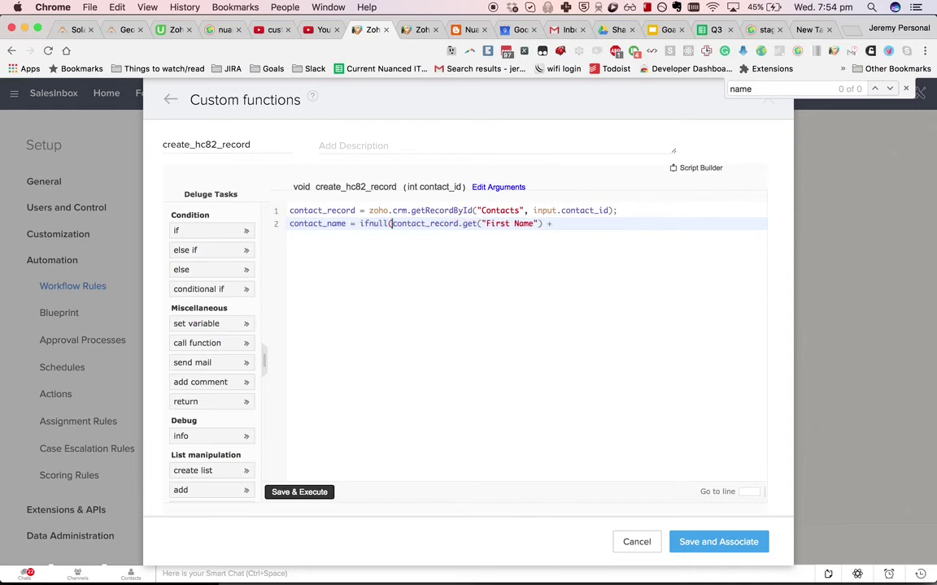
pyautogui.click(477, 223)
pyautogui.click(543, 224)
pyautogui.write(', "")')
pyautogui.press('End')
pyautogui.write('ifnull(contact_record.get("')
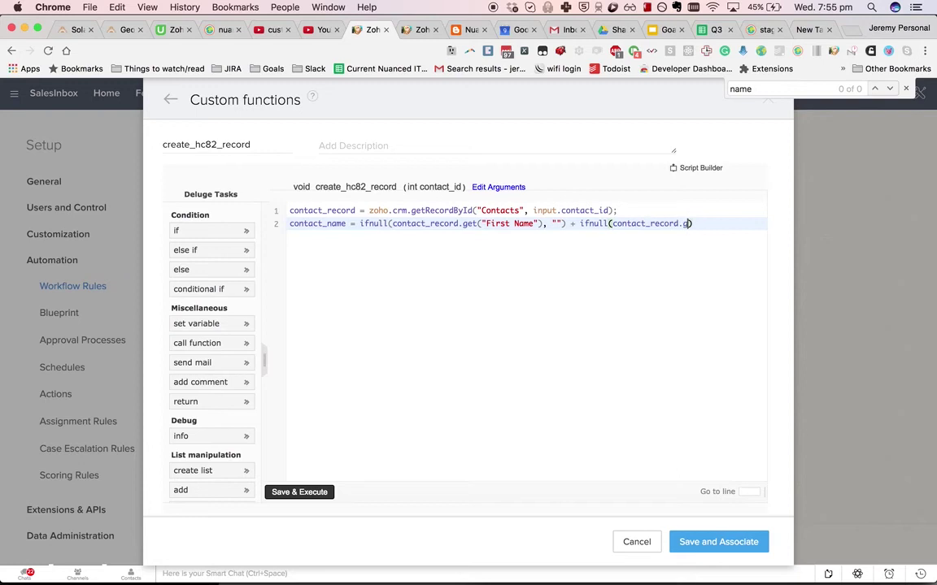
pyautogui.write('Last Name"), "')
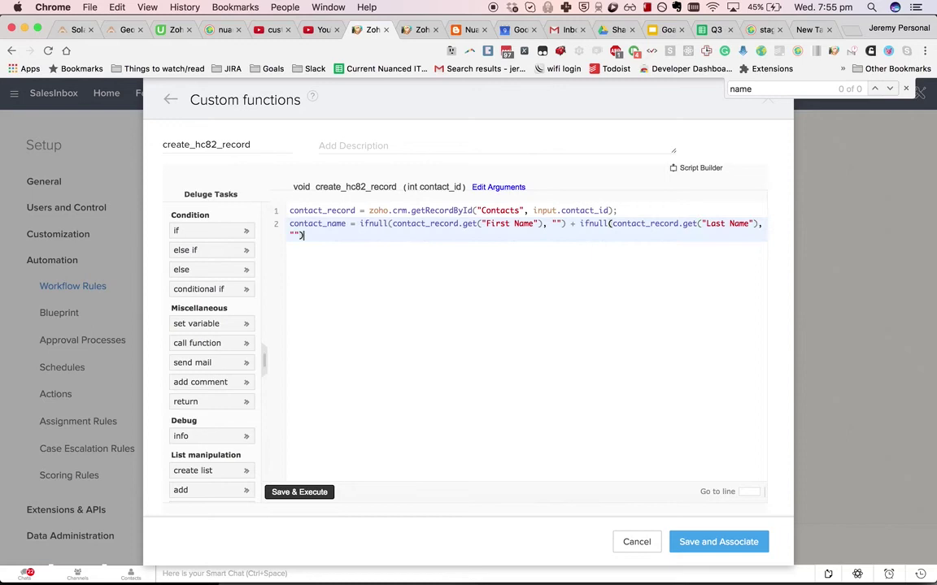
pyautogui.write('");')
pyautogui.press('Return')
pyautogui.press('Return')
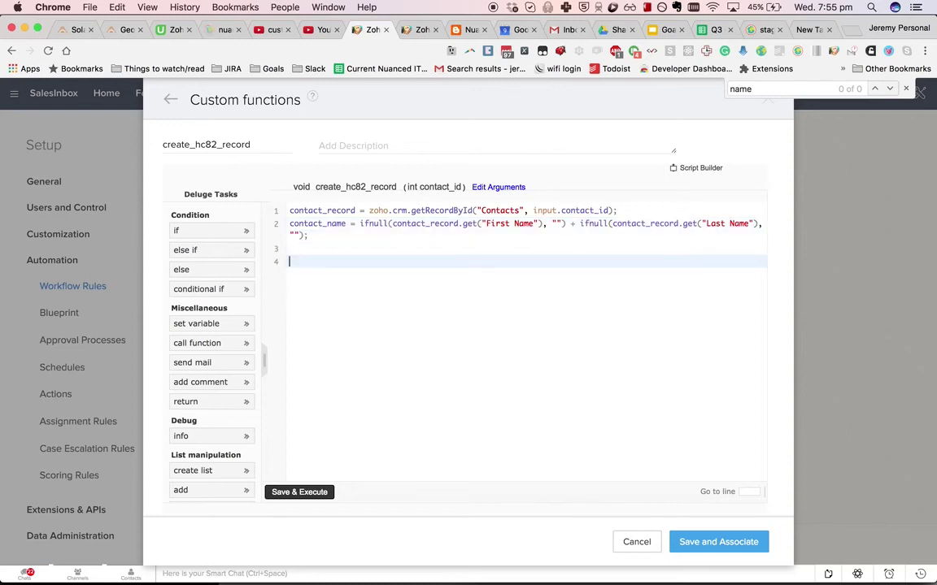
# Step: Add hc82_record = map(); and start hc82_record.put("CustomModule1 Name" on the next line
pyautogui.write('h')
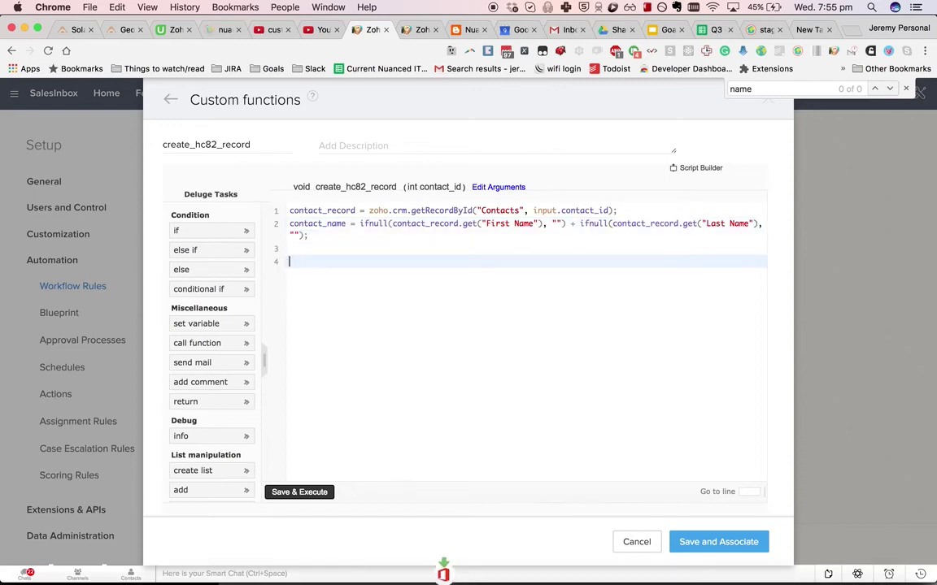
pyautogui.write('c82_Recor')
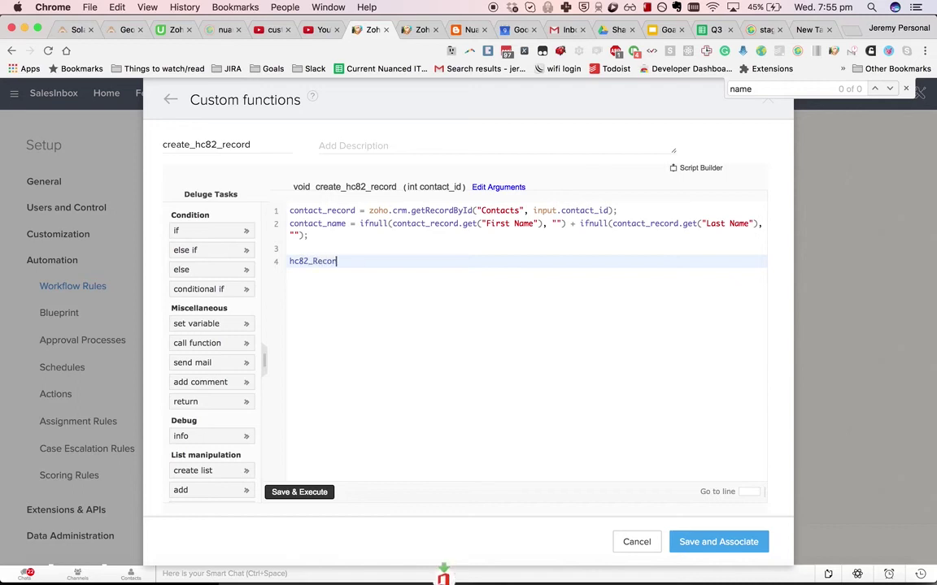
pyautogui.press('BackSpace')
pyautogui.press('BackSpace')
pyautogui.press('BackSpace')
pyautogui.press('BackSpace')
pyautogui.press('BackSpace')
pyautogui.write('record = ')
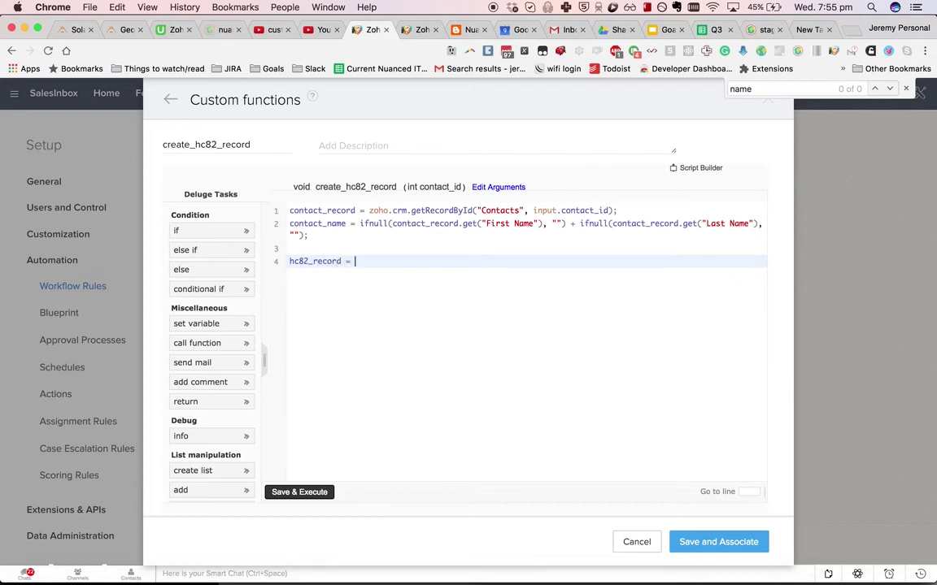
pyautogui.write('map();')
pyautogui.press('Return')
pyautogui.write('c')
pyautogui.press('Return')
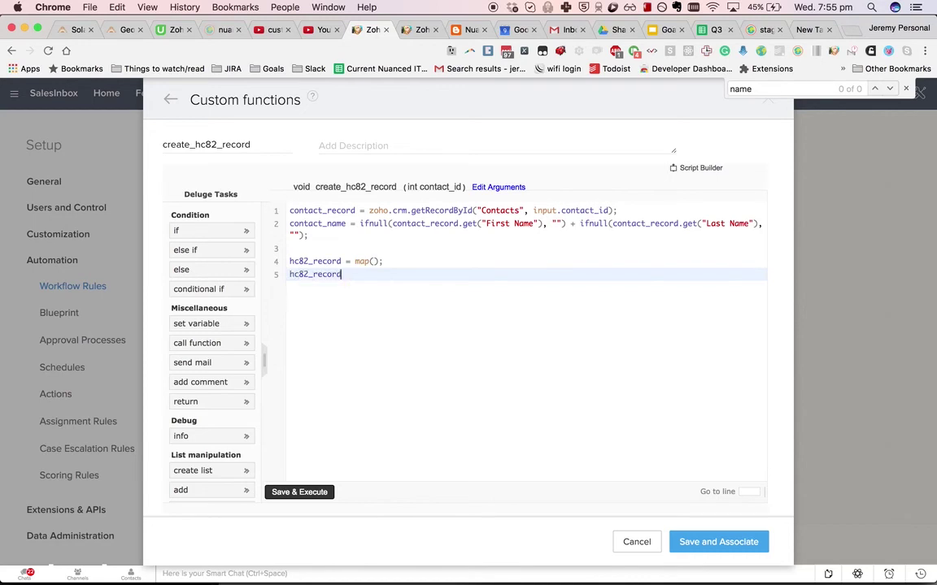
pyautogui.write('.put')
pyautogui.write('("CustomModu')
pyautogui.write('le1 Name')
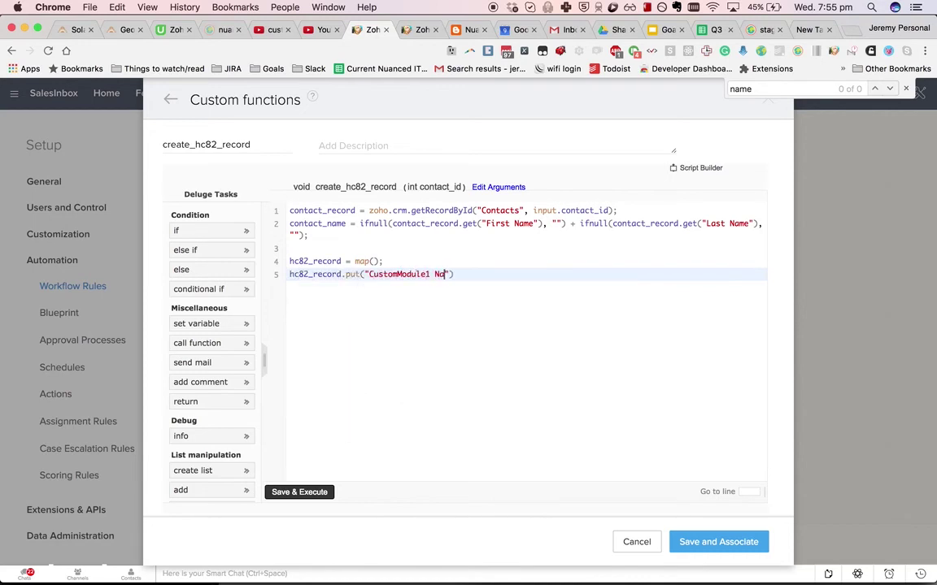
pyautogui.click(435, 274)
pyautogui.click(368, 274)
pyautogui.hotkey('shift', 'Right')
pyautogui.hotkey('shift', 'Right')
pyautogui.hotkey('shift', 'Right')
pyautogui.hotkey('shift', 'Right')
pyautogui.hotkey('shift', 'Right')
pyautogui.hotkey('shift', 'Right')
pyautogui.hotkey('shift', 'Right')
pyautogui.hotkey('shift', 'Right')
pyautogui.hotkey('shift', 'Right')
pyautogui.hotkey('shift', 'Right')
pyautogui.hotkey('shift', 'Right')
pyautogui.hotkey('shift', 'Right')
pyautogui.hotkey('shift', 'Right')
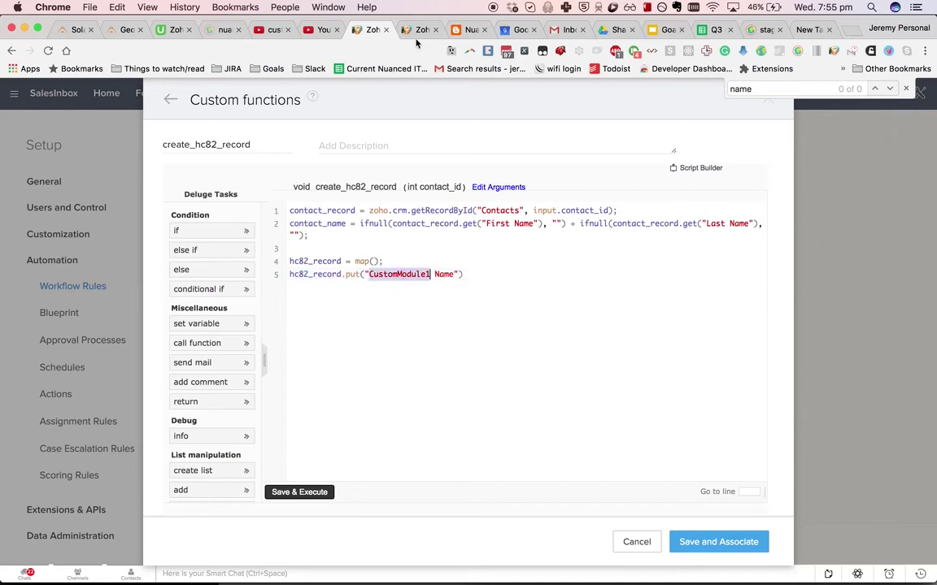
pyautogui.click(418, 31)
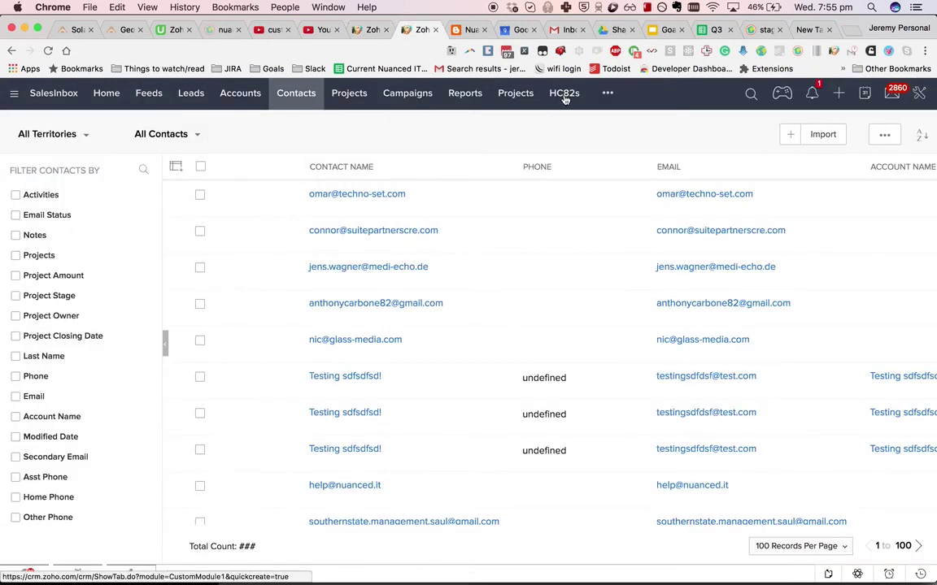
pyautogui.click(373, 29)
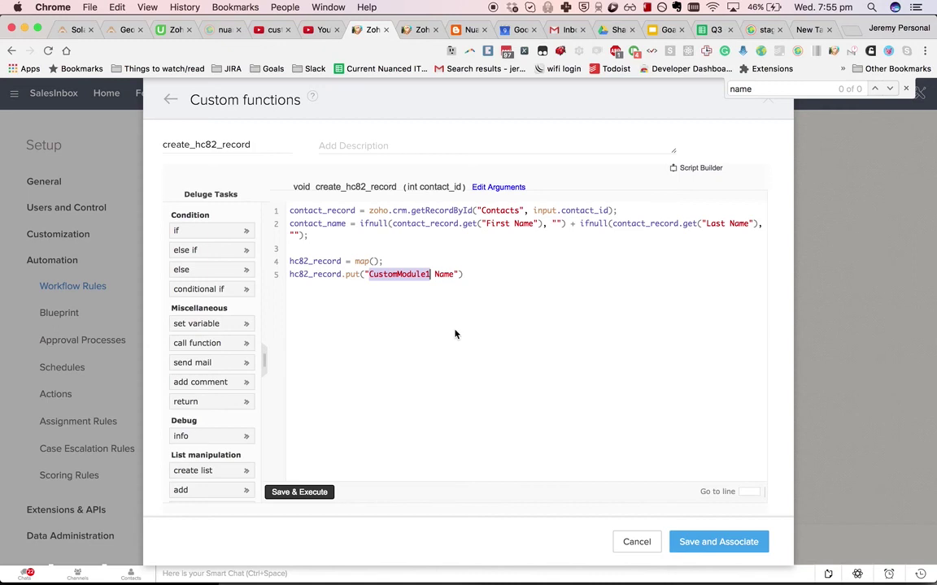
pyautogui.click(509, 271)
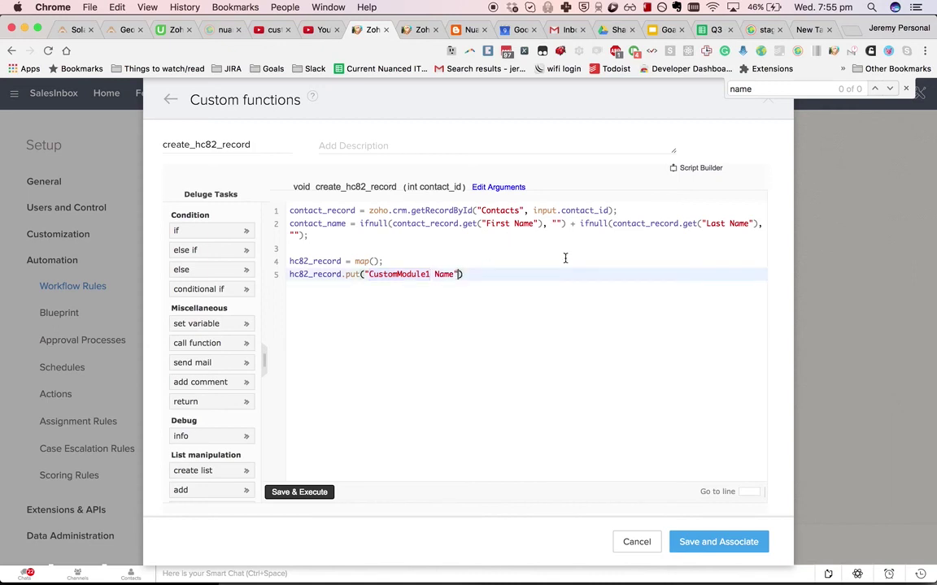
pyautogui.click(422, 29)
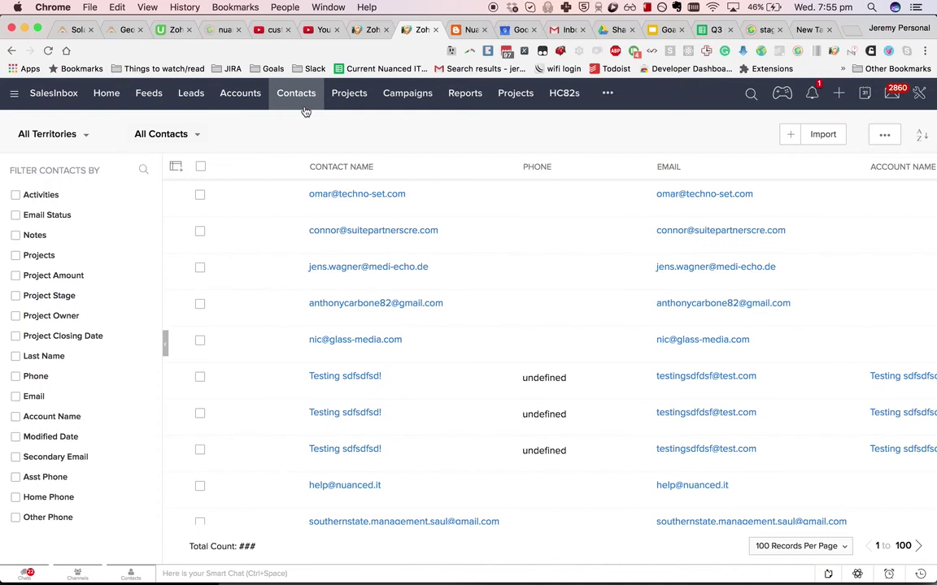
pyautogui.click(363, 31)
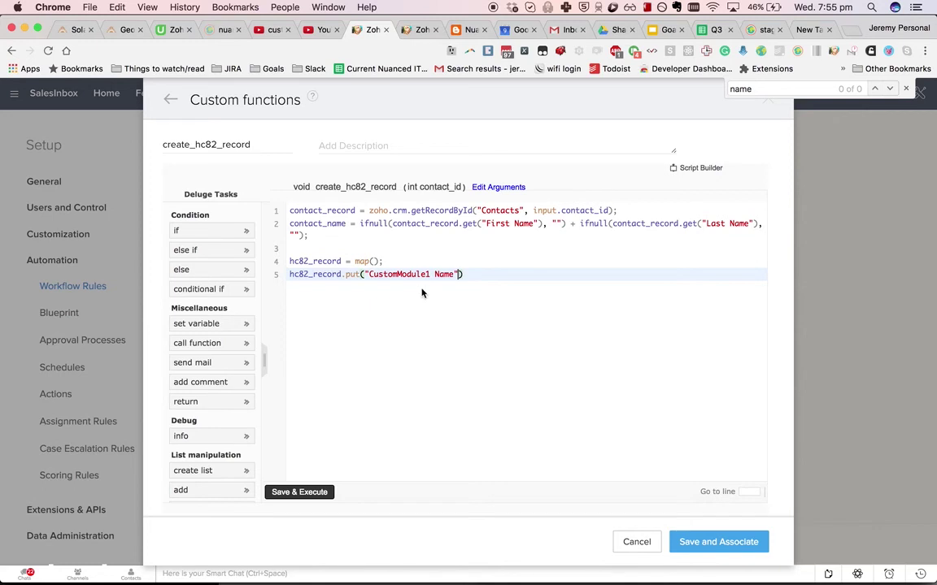
# Step: Finish the put with contact_name and add insert_resp = zoho.crm.create("CustomModule1", hc82_record);
pyautogui.write(', contact_name);')
pyautogui.press('Return')
pyautogui.write('inser')
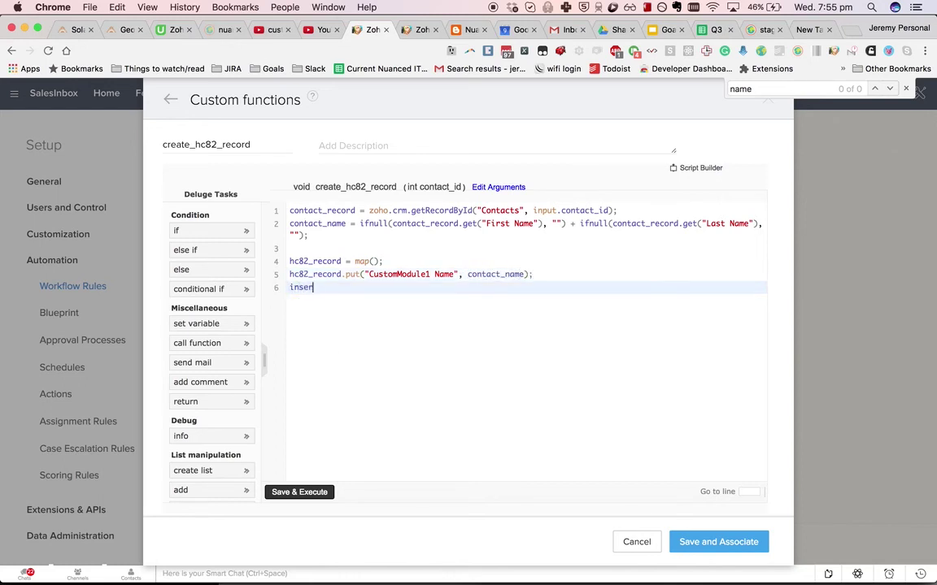
pyautogui.write('t_resp = zoho.crm.g')
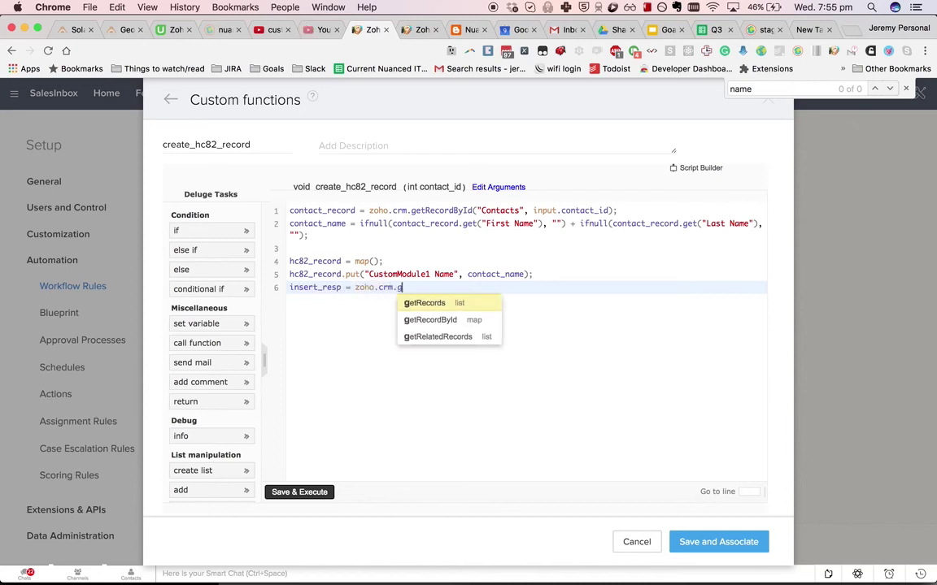
pyautogui.press('BackSpace')
pyautogui.write('crea')
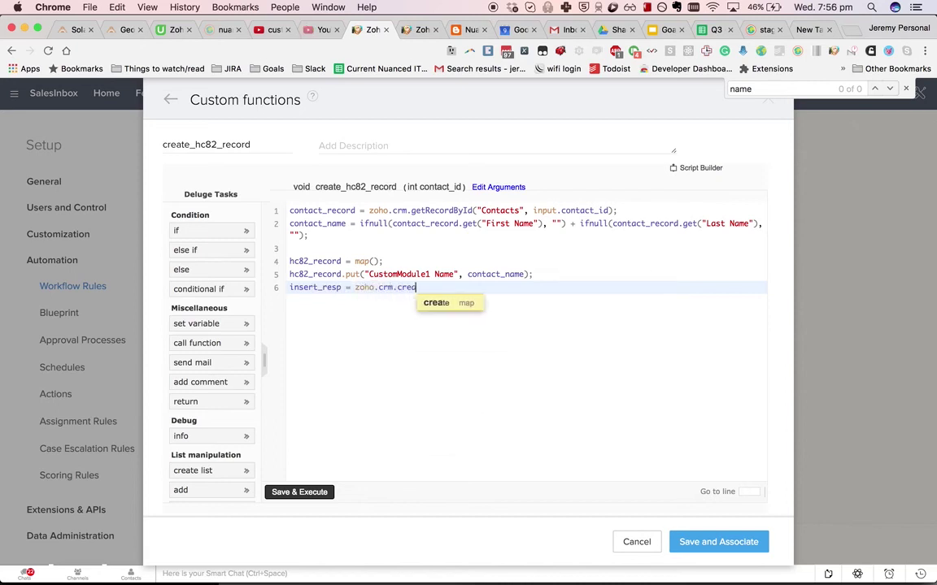
pyautogui.press('Return')
pyautogui.write('"CustomModu')
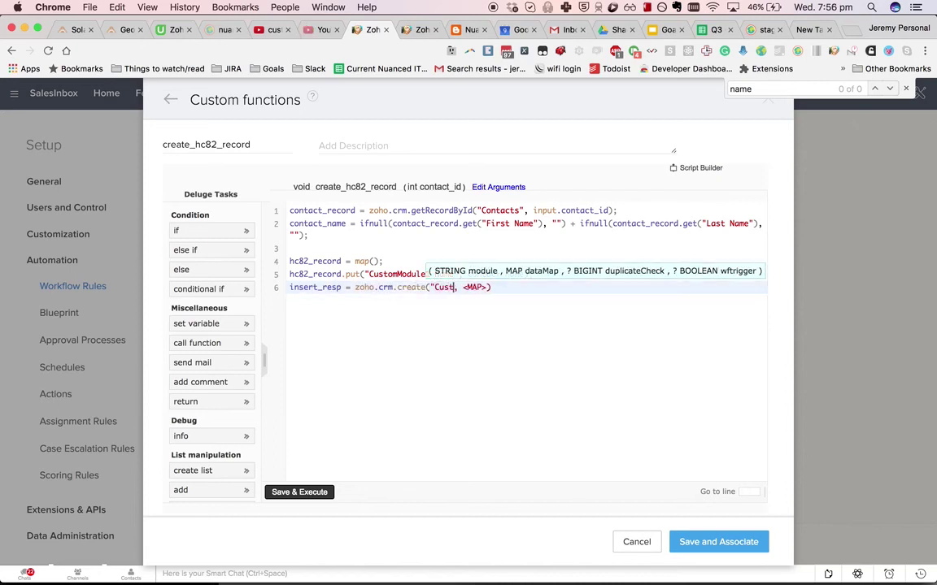
pyautogui.write('le1"')
pyautogui.press('Tab')
pyautogui.press('BackSpace')
pyautogui.write('hc82_record')
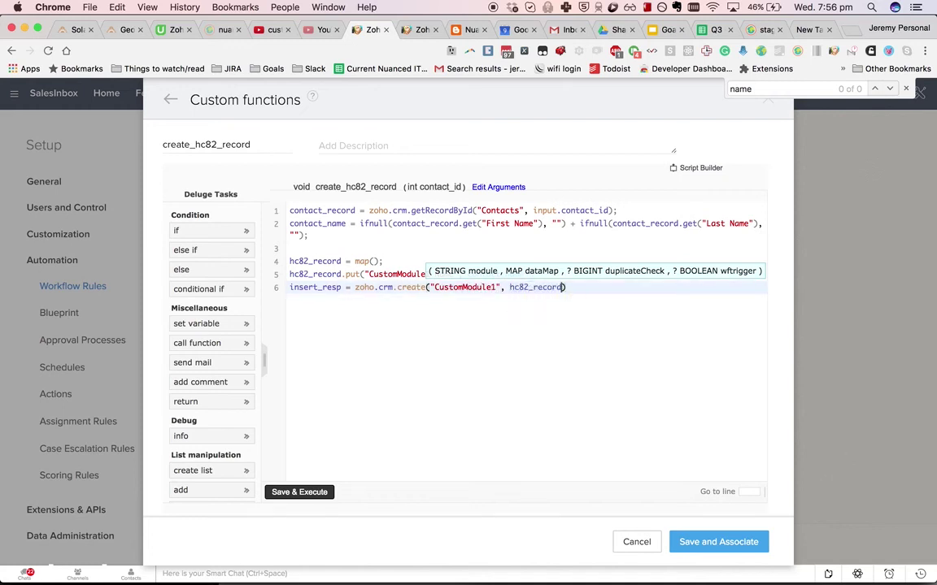
pyautogui.write(');')
# Step: Add an info insert_resp; logging line after a blank line
pyautogui.press('Return')
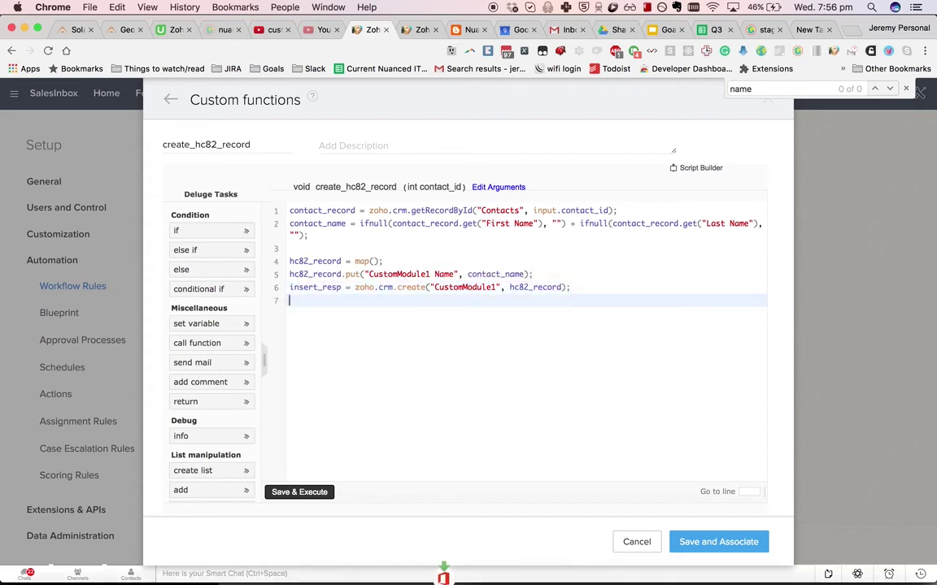
pyautogui.press('Return')
pyautogui.write('info insert_re')
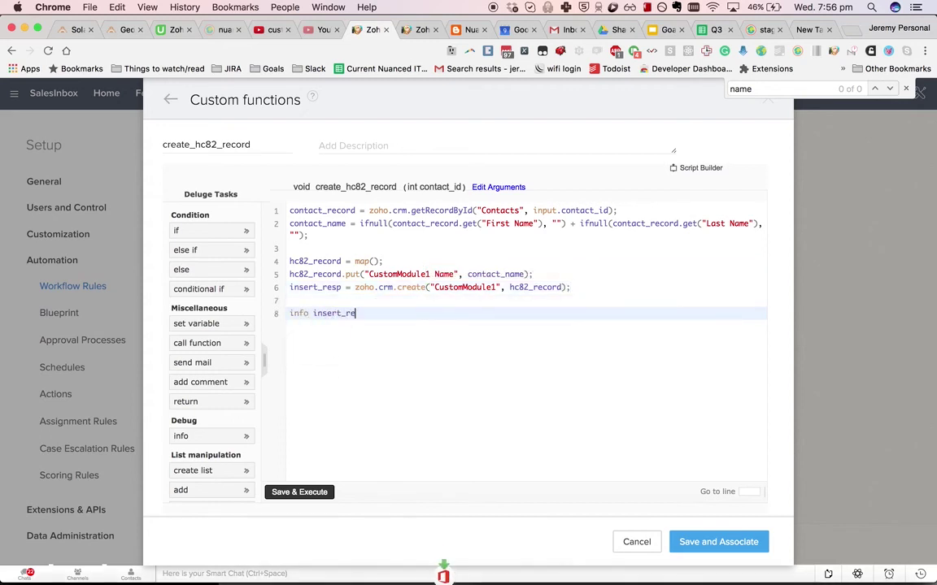
pyautogui.write('sp;')
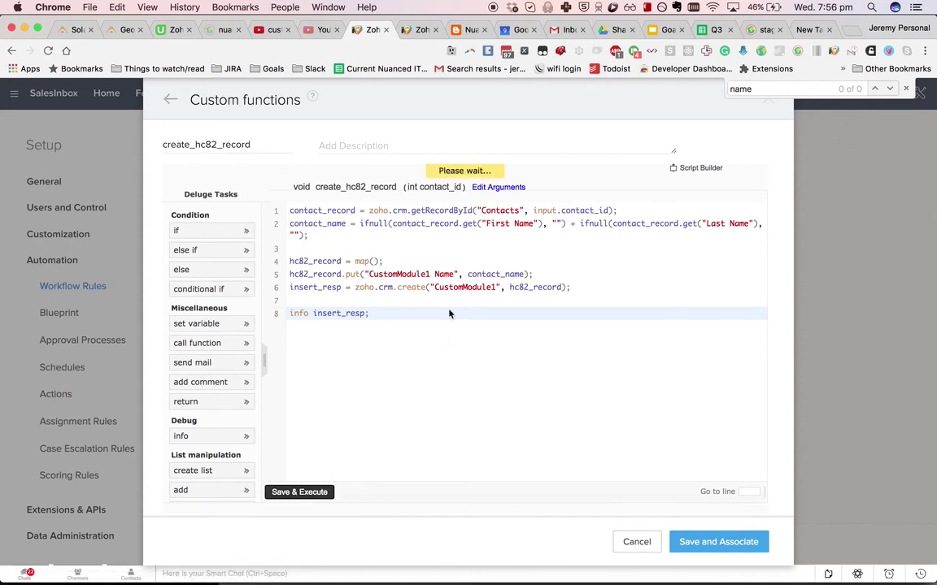
# Step: Run the function with a pasted contact ID, then verify the new record in the HC82s list
pyautogui.press('super+shift+v')
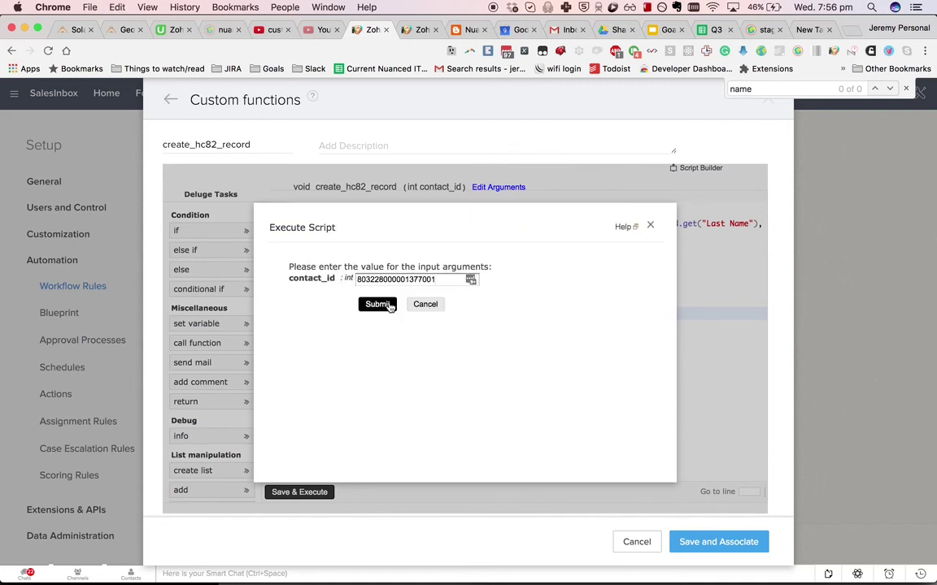
pyautogui.click(390, 306)
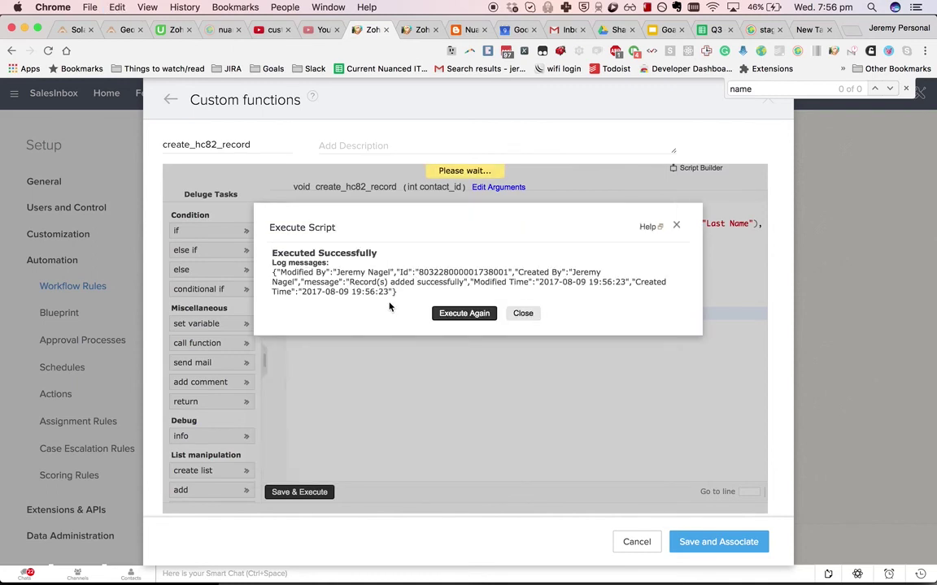
pyautogui.click(422, 29)
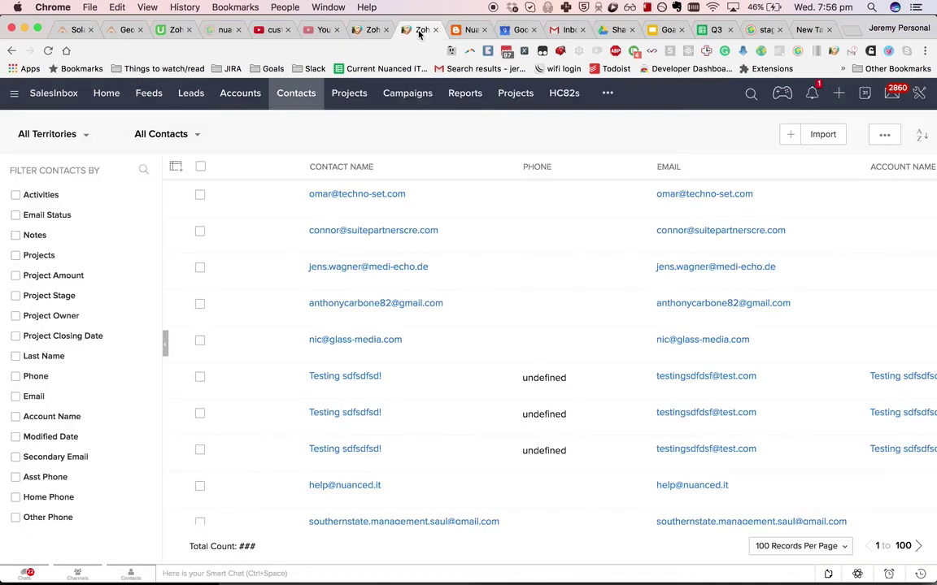
pyautogui.click(561, 94)
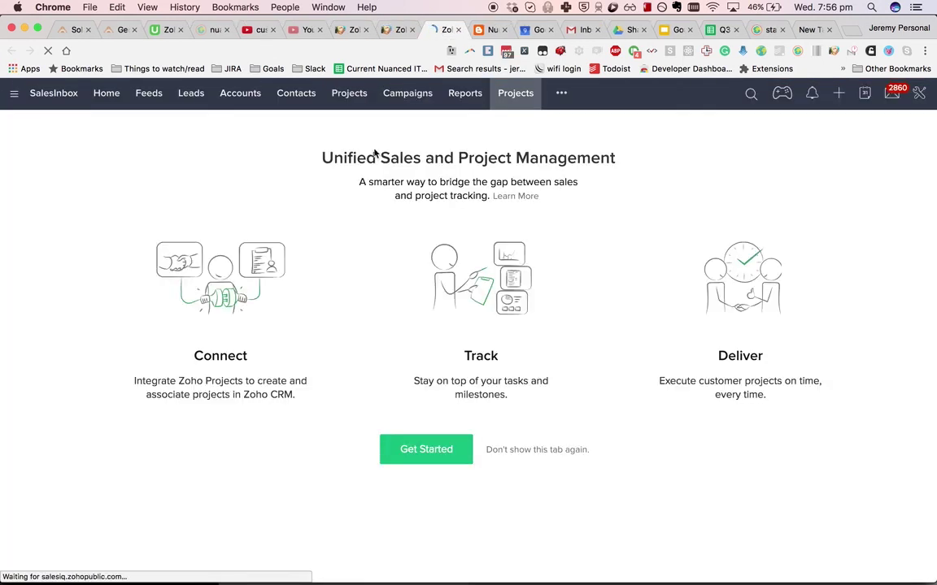
pyautogui.click(562, 95)
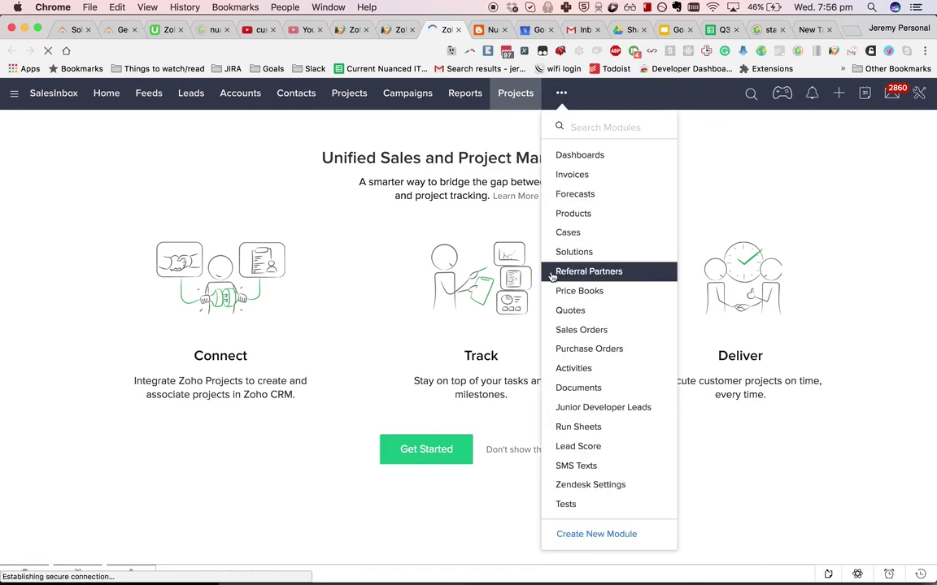
pyautogui.write('hc')
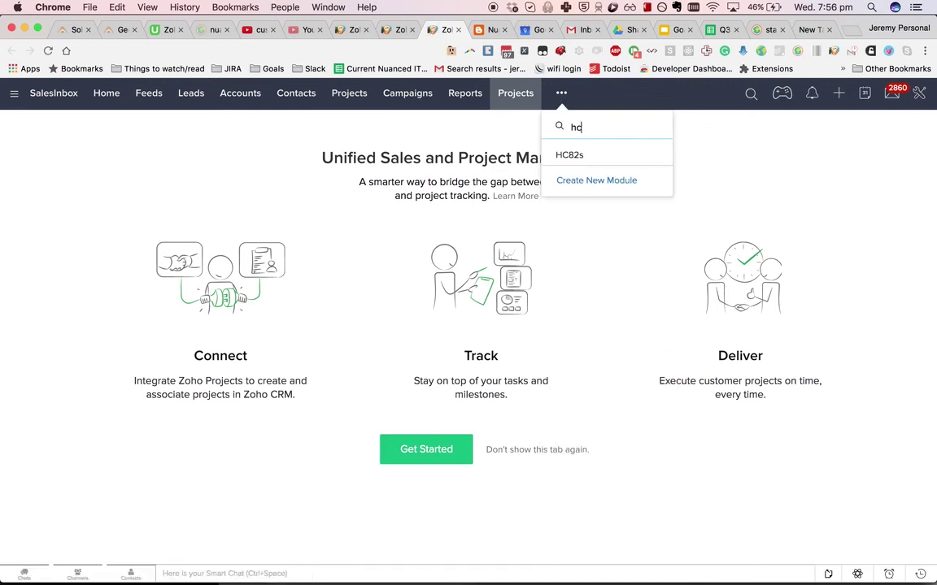
pyautogui.click(578, 149)
pyautogui.click(562, 96)
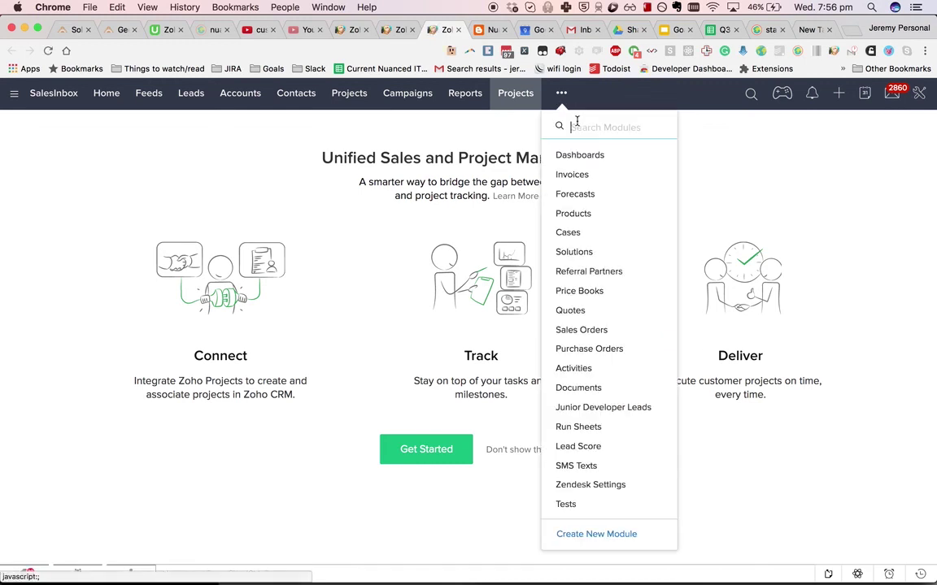
pyautogui.write('hc')
pyautogui.click(579, 155)
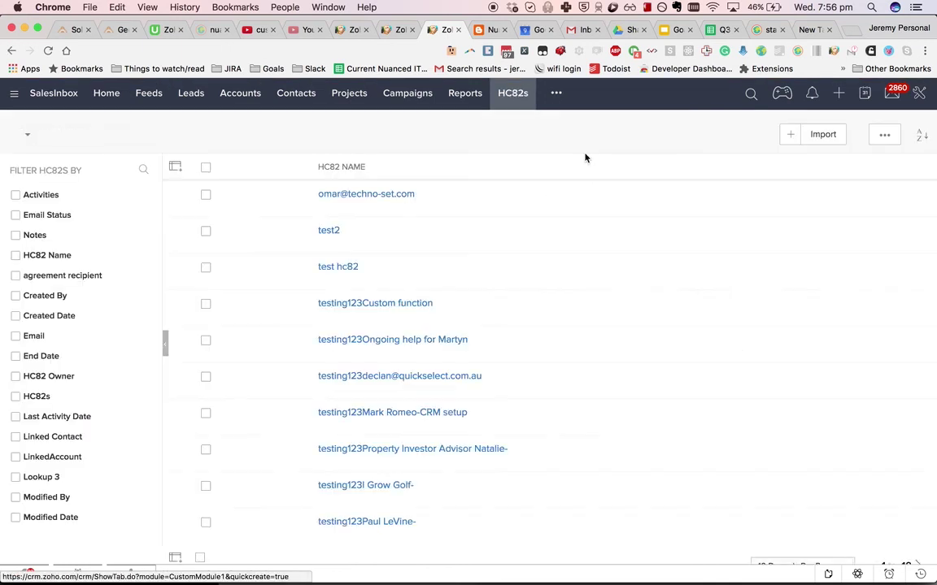
pyautogui.click(380, 197)
pyautogui.click(351, 30)
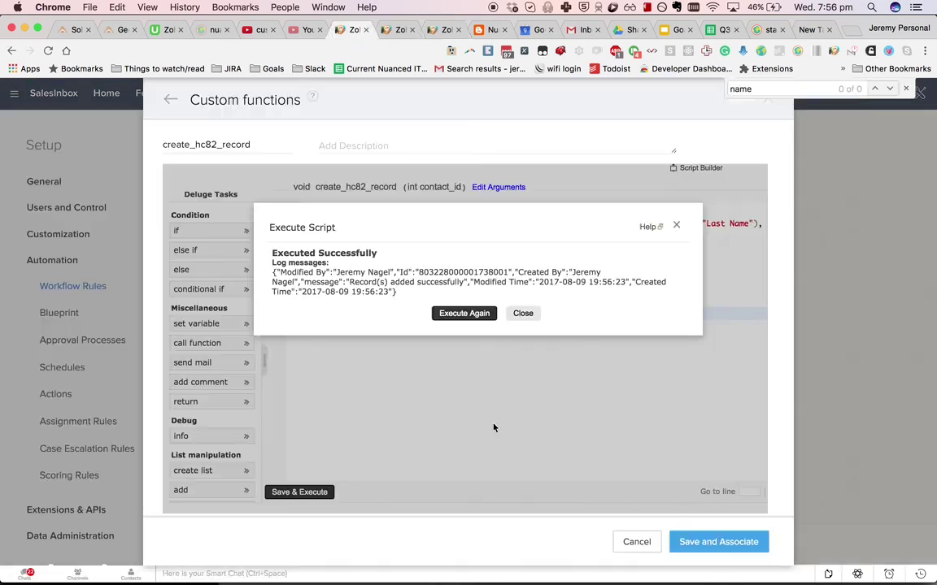
pyautogui.click(524, 314)
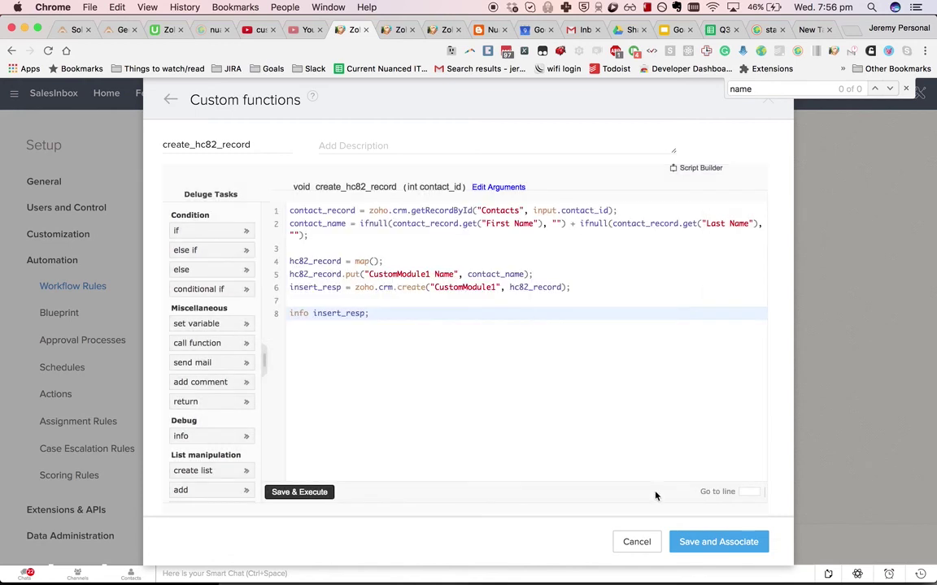
# Step: Delete the trailing info insert_resp; line from the script
pyautogui.moveTo(440, 309); pyautogui.dragTo(439, 303)
pyautogui.press('BackSpace')
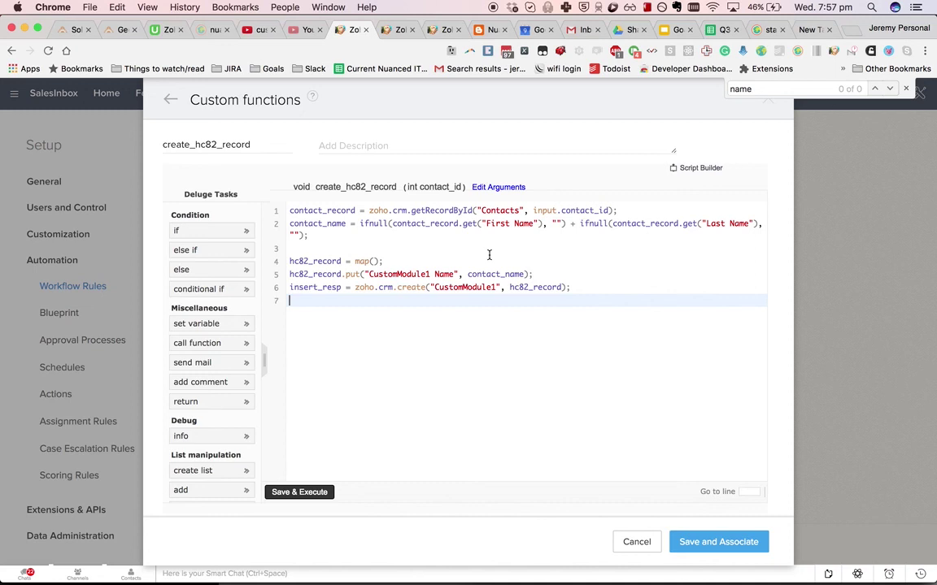
# Step: Save and associate create_hc82_record as the rule's instant action, then save the Contacts workflow rule
pyautogui.click(690, 544)
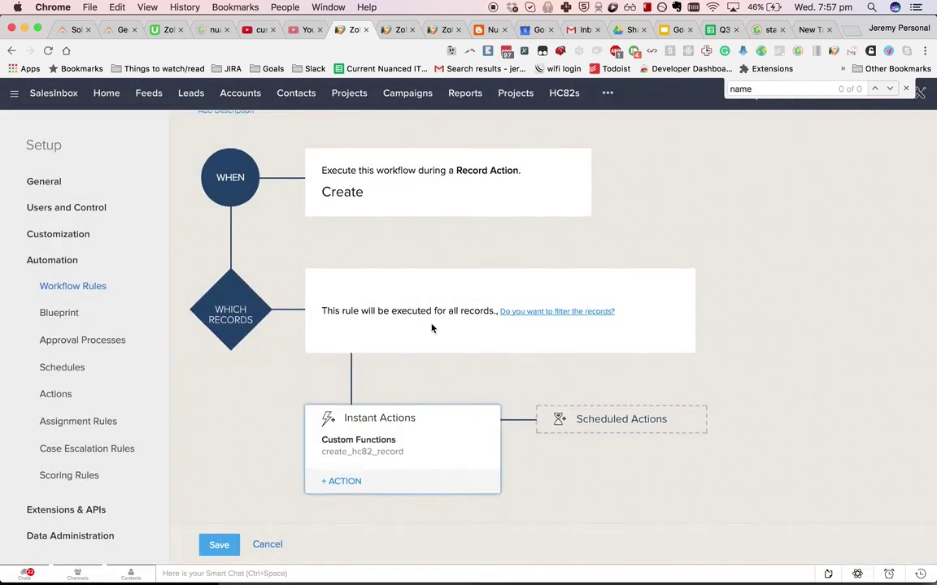
pyautogui.scroll(1, 433, 326)
pyautogui.scroll(-3, 432, 326)
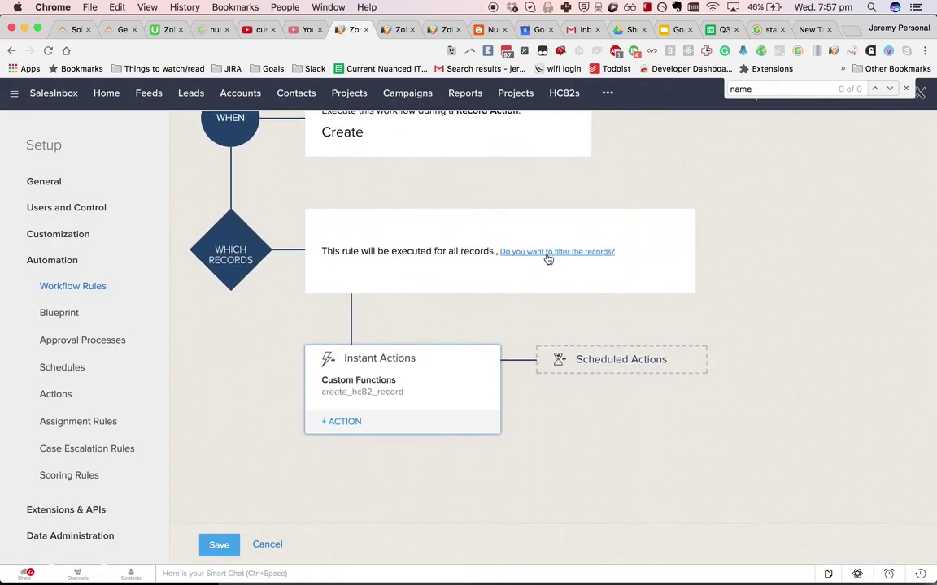
pyautogui.scroll(1, 416, 212)
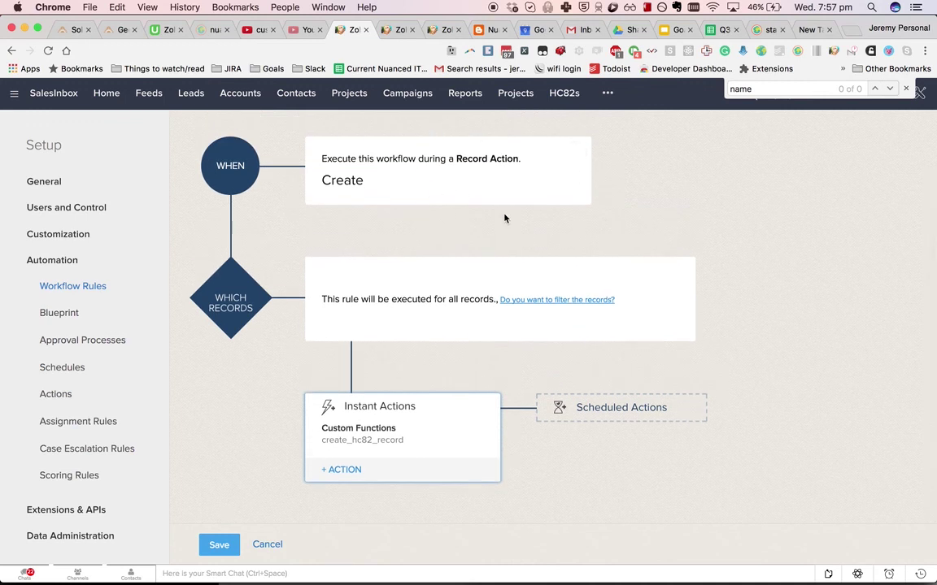
pyautogui.scroll(2, 504, 217)
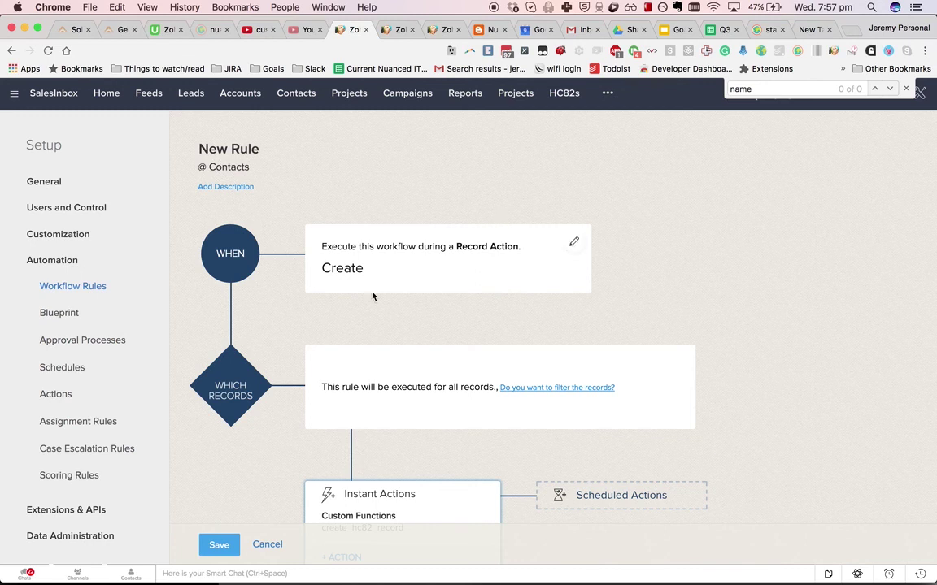
pyautogui.scroll(-4, 267, 382)
pyautogui.click(217, 545)
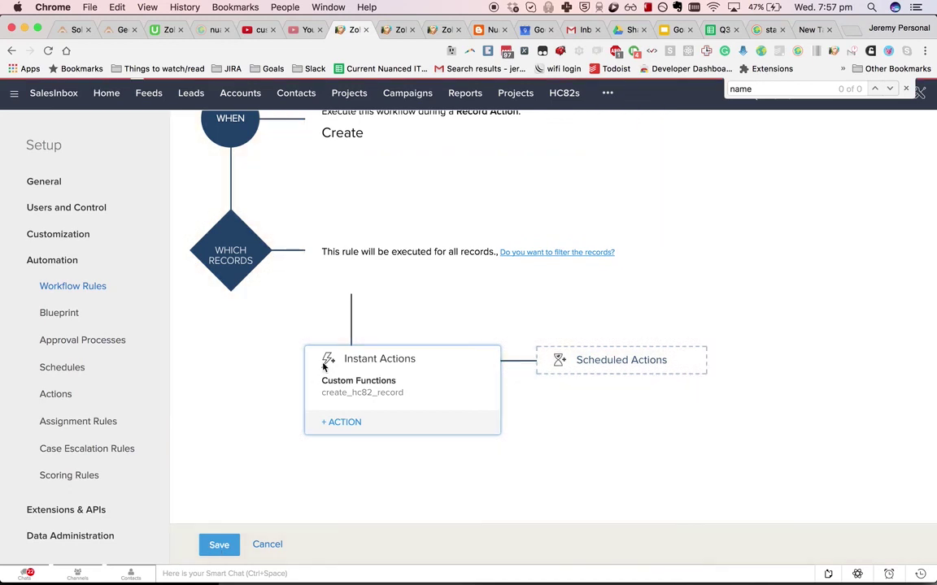